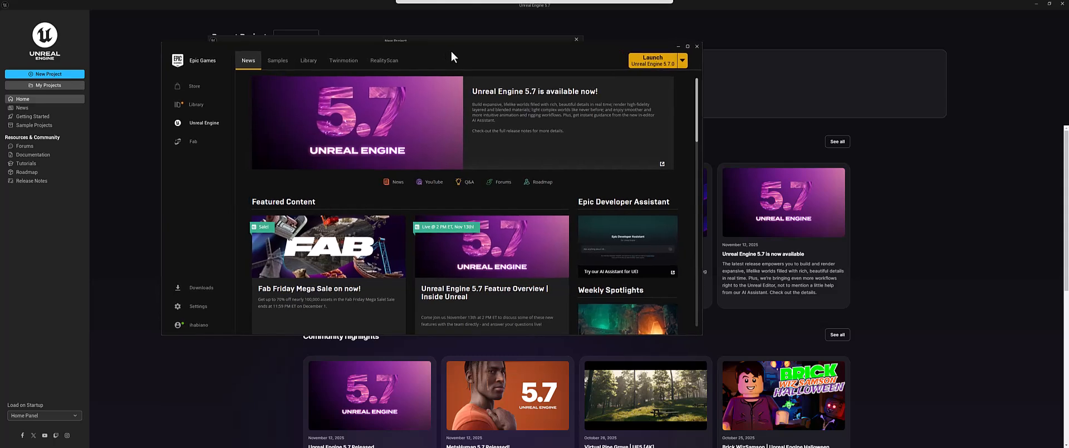
Minimize the Epic Games launcher and reposition the New Project window.
drag(451, 50, 453, 74)
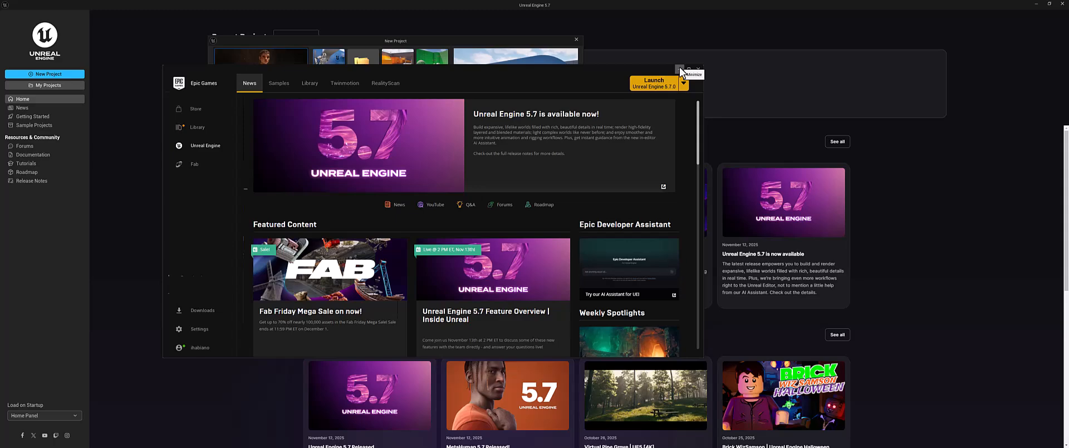
click(679, 68)
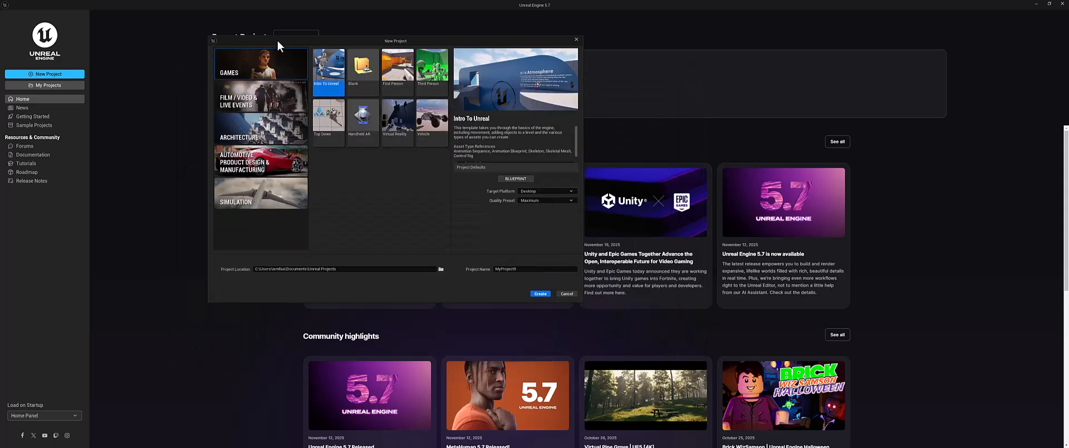
drag(276, 38, 257, 42)
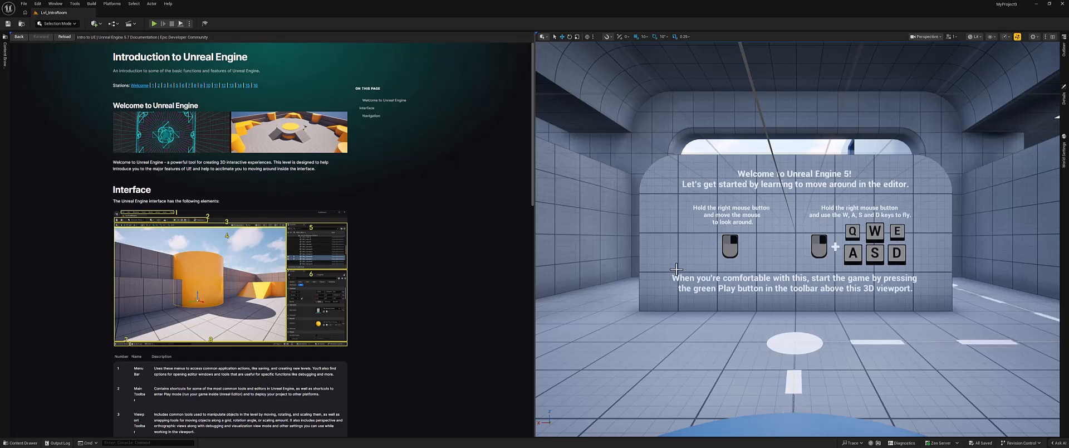
Fly through the intro room near the welcome wall and set the level viewport to full screen.
key(s)
right_drag(730, 264, 819, 334)
key(w)
key(w)
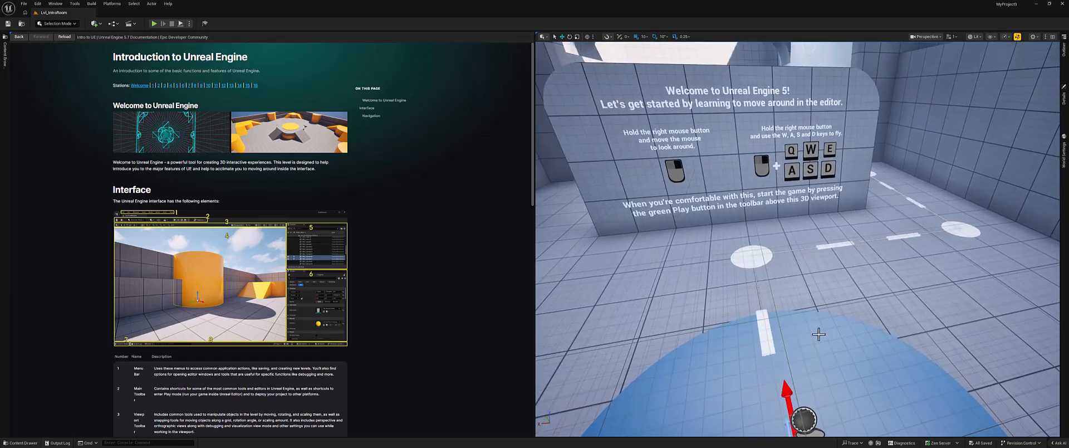
key(F11)
right_drag(819, 334, 820, 292)
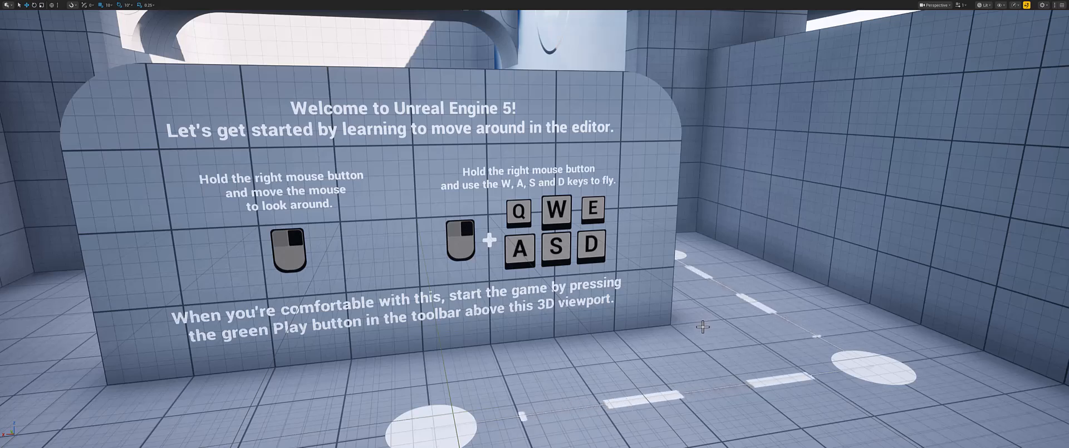
key(F11)
key(F11)
Practise flying around the welcome wall and read its editor navigation instructions.
right_drag(702, 326, 684, 380)
key(s)
key(w)
key(s)
key(s)
key(a)
key(w)
right_drag(641, 267, 690, 282)
key(a)
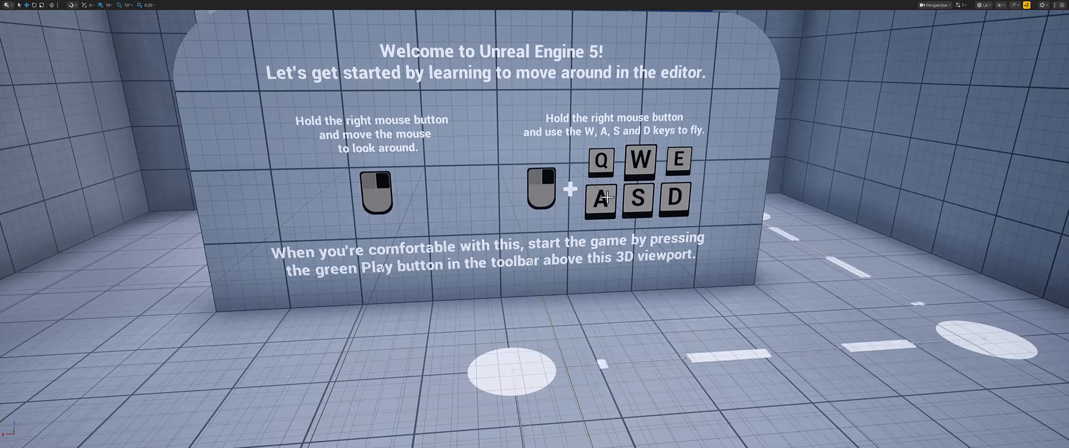
mouse_move(607, 197)
right_down()
mouse_move(563, 225)
mouse_move(608, 197)
mouse_move(584, 203)
mouse_move(591, 139)
mouse_move(589, 234)
mouse_move(591, 167)
mouse_move(576, 167)
mouse_move(605, 189)
right_up()
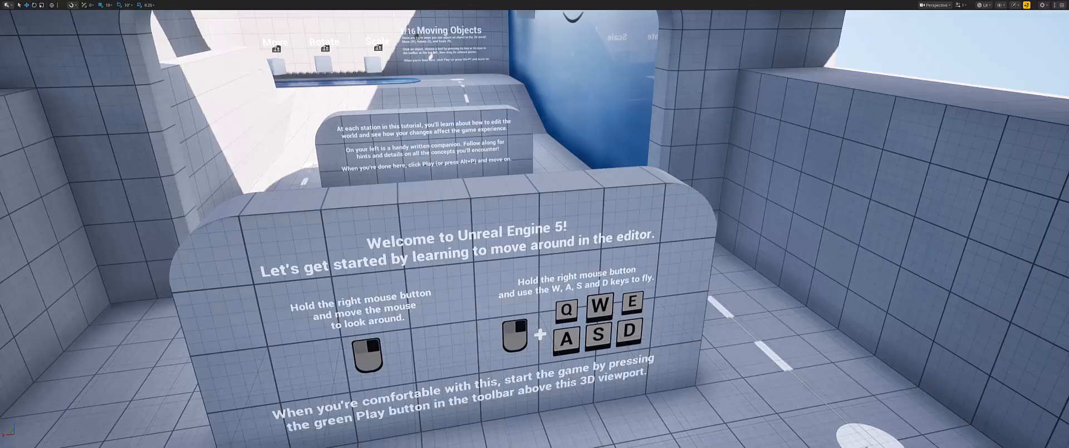
Play the level, walk past the welcome wall to the 1/16 Moving Objects station, and return to editing.
key(alt+p)
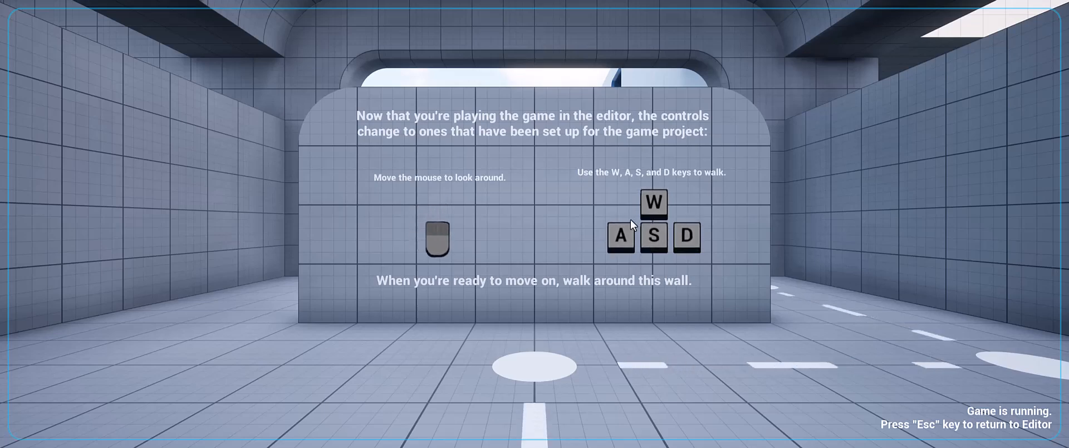
click(496, 215)
key(w)
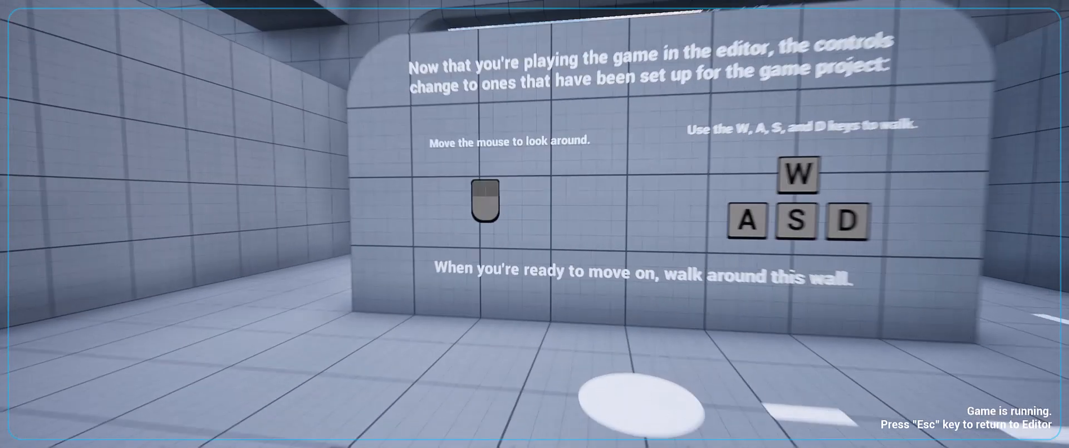
key(w)
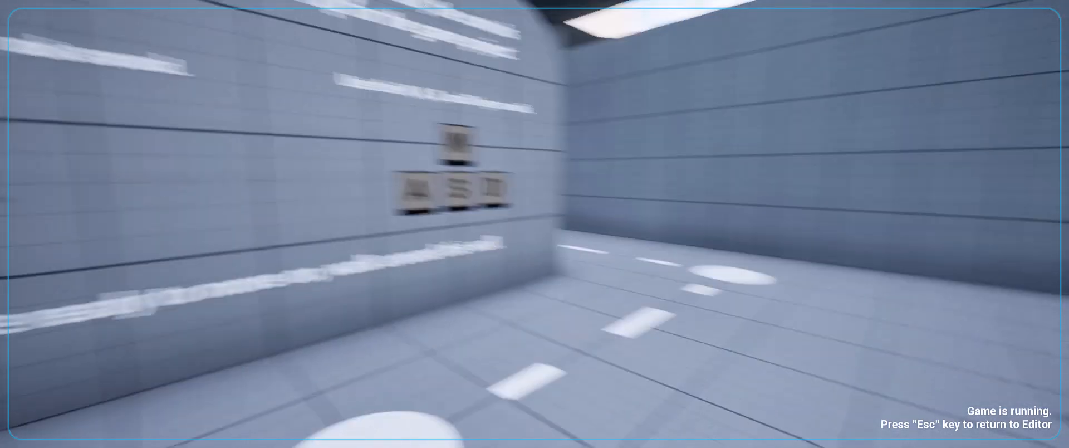
key(s)
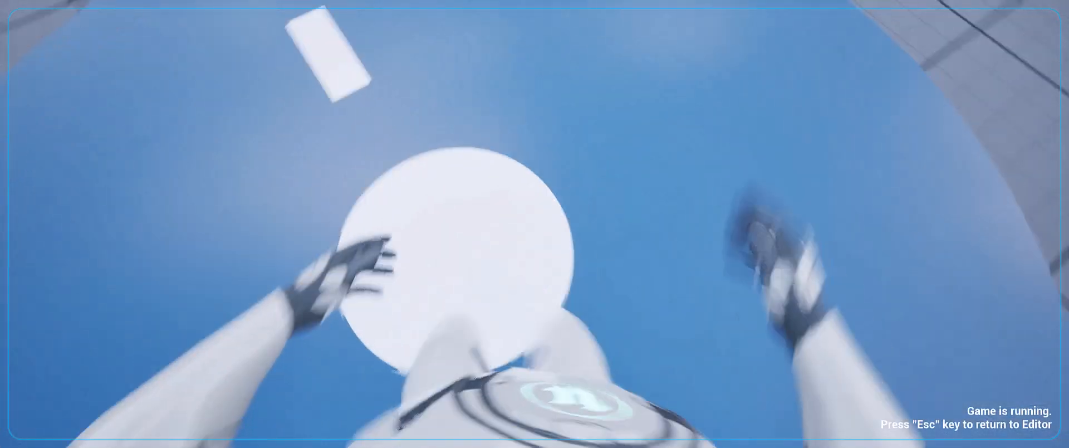
key(w)
key(s)
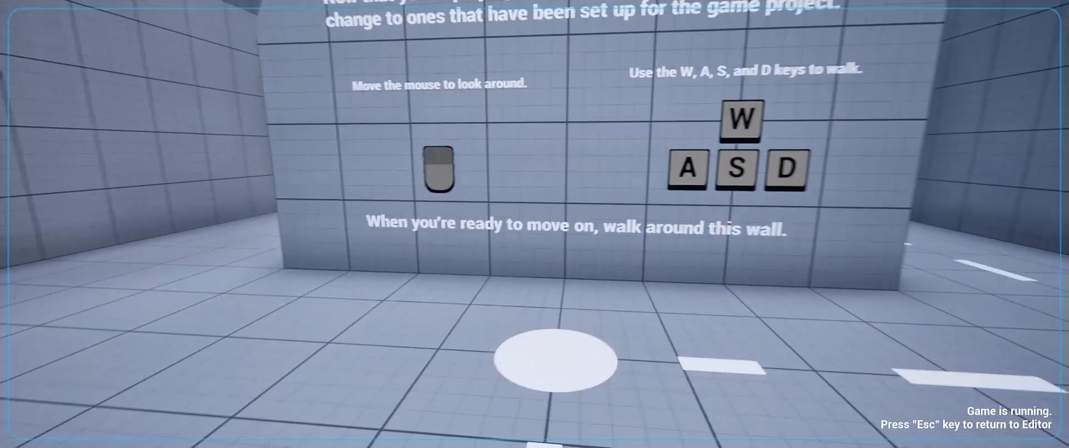
key(w)
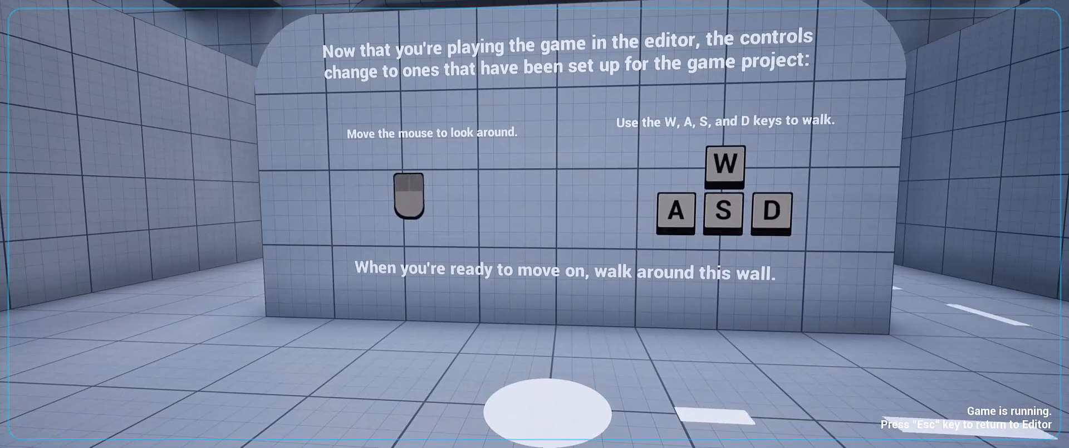
key(w)
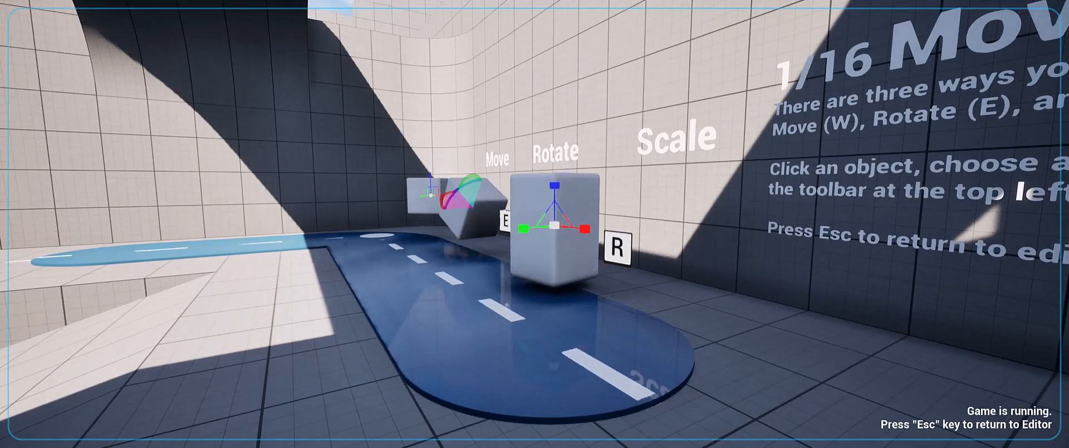
key(Escape)
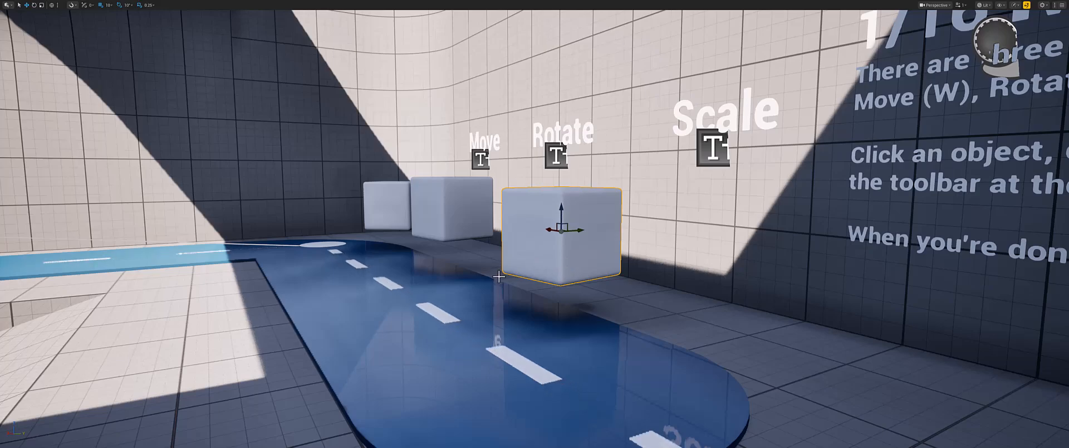
Scale the cube below the Scale label along its vertical axis to make it taller.
right_drag(499, 276, 726, 352)
key(w)
key(e)
key(s)
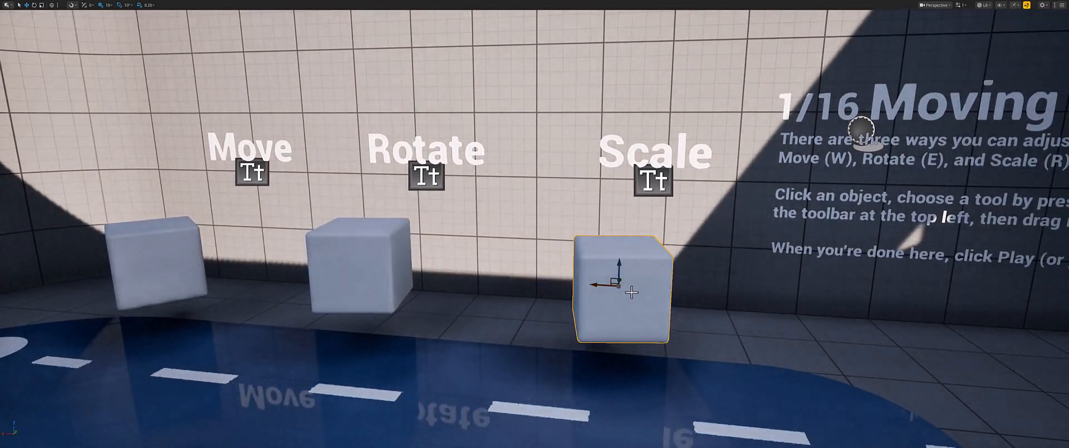
key(r)
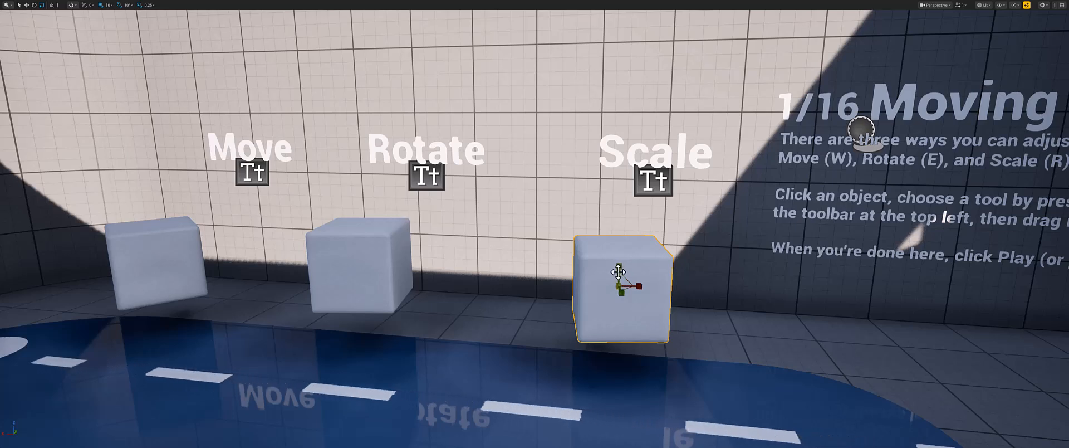
drag(619, 286, 591, 266)
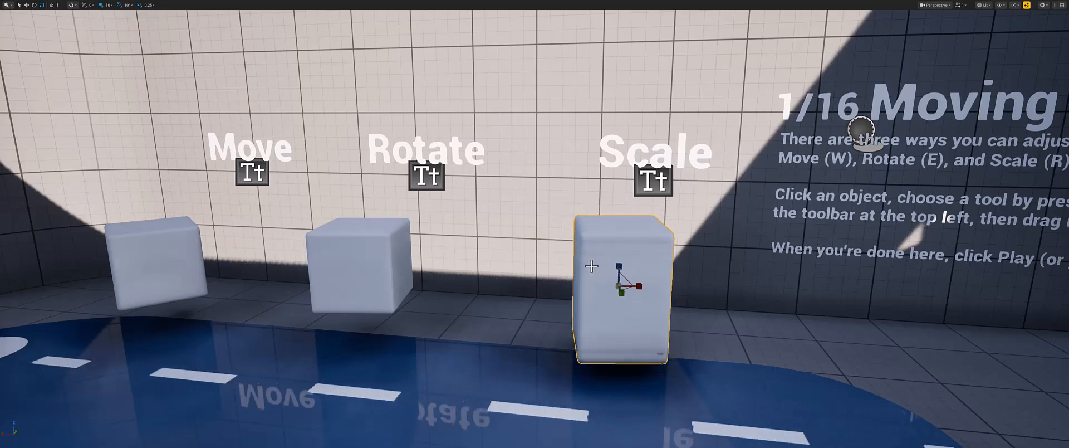
Rotate the cube below the Rotate label so that it tilts sideways.
right_drag(591, 266, 451, 276)
click(589, 290)
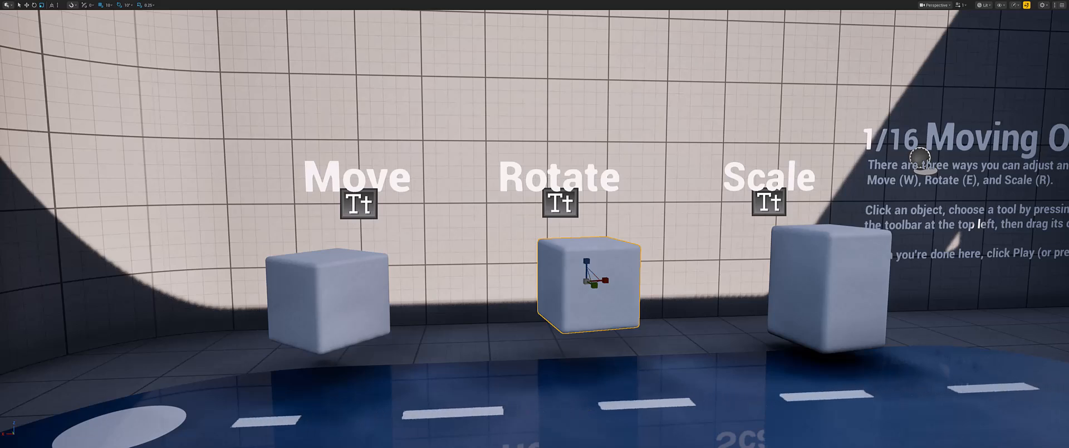
drag(563, 265, 528, 276)
Raise the cube below the Move label straight up.
click(334, 307)
key(w)
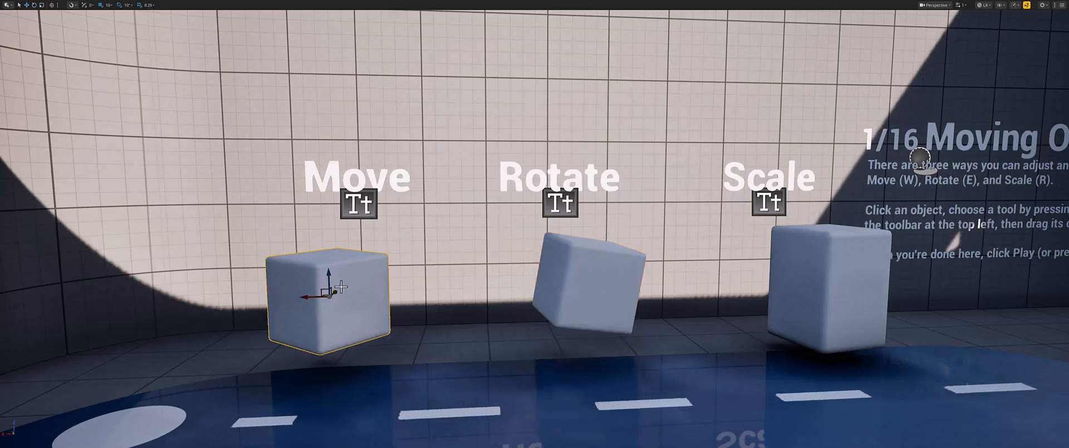
drag(329, 276, 329, 243)
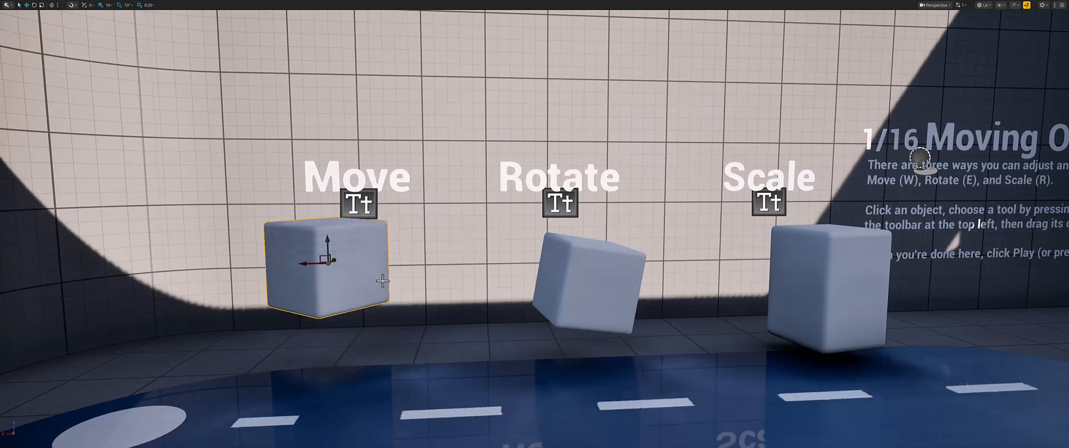
Play the level and walk up the blue ramp to the 2/16 Content Drawer station.
key(alt+p)
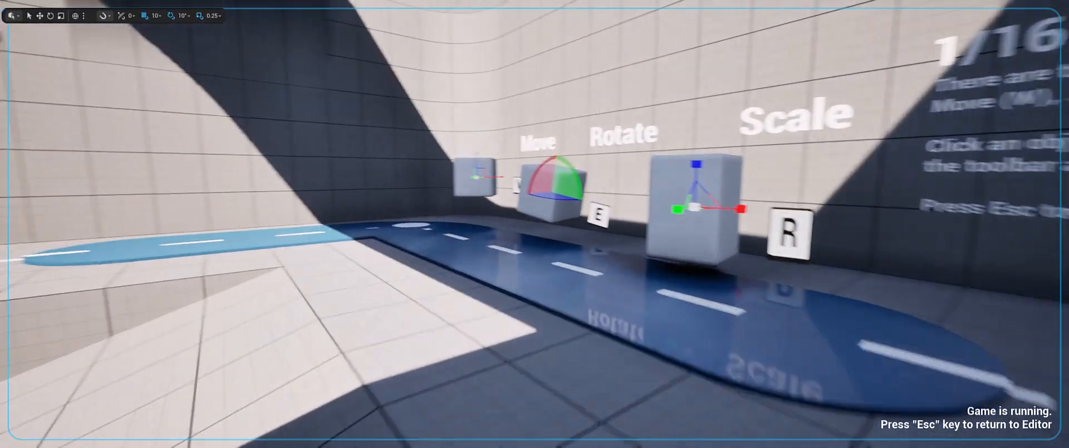
key(w)
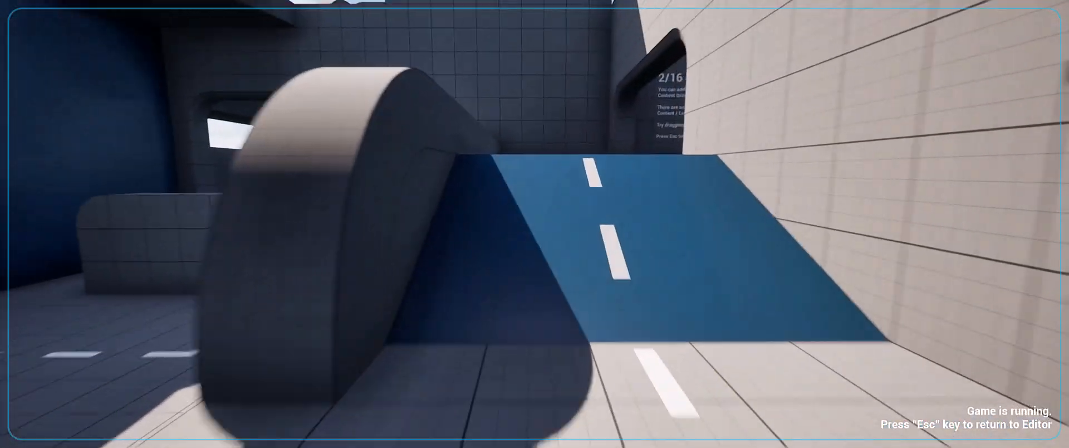
key(w)
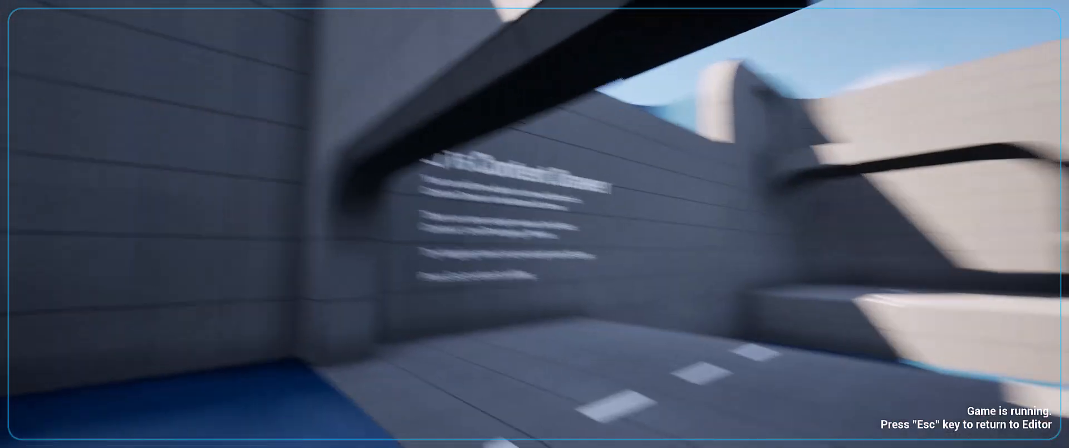
Try to place SM_ChamferCube from the LevelPrototyping Meshes folder into the level while the game is running.
key(ctrl+space)
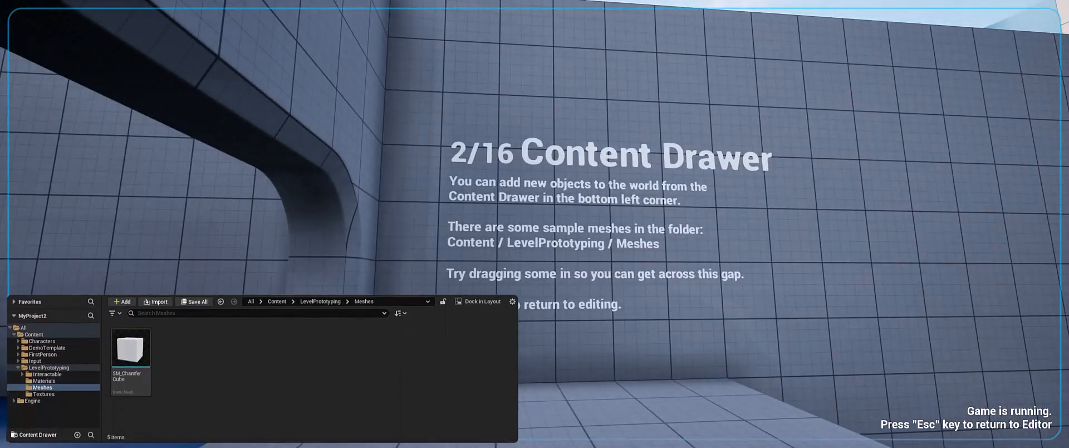
drag(133, 358, 320, 217)
key(ctrl+space)
key(ctrl+space)
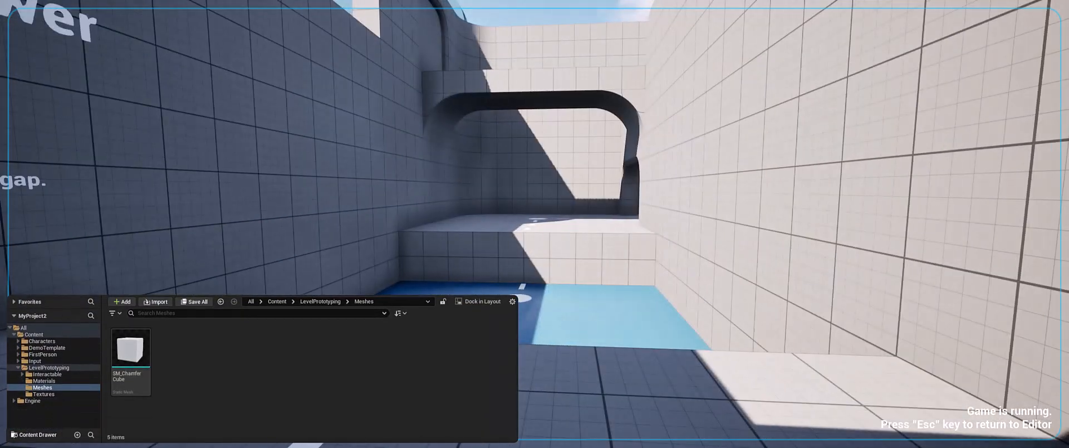
drag(130, 348, 190, 196)
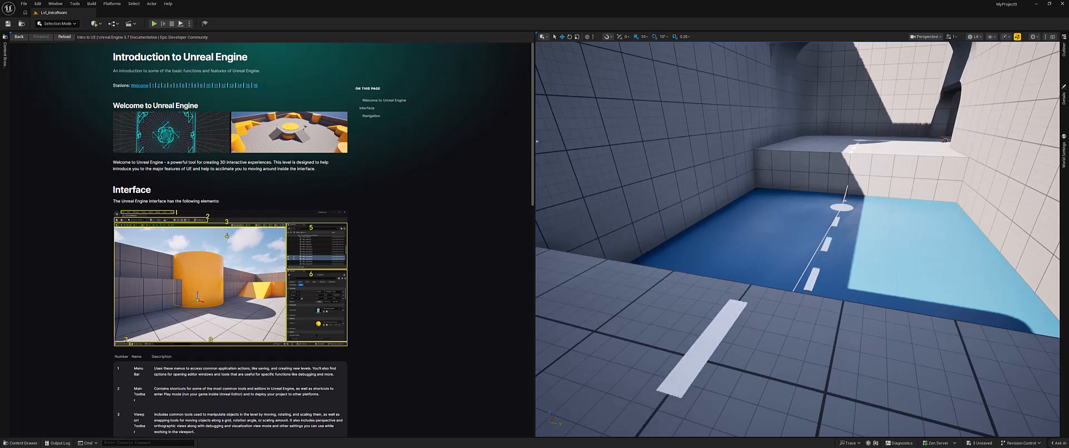
Show and hide the Content Drawer repeatedly and examine its Dock in Layout option.
key(F11)
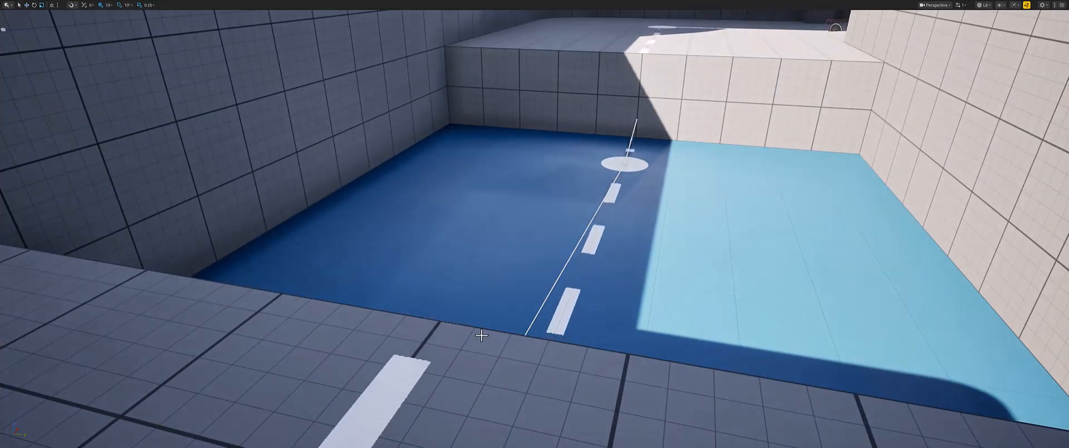
key(F11)
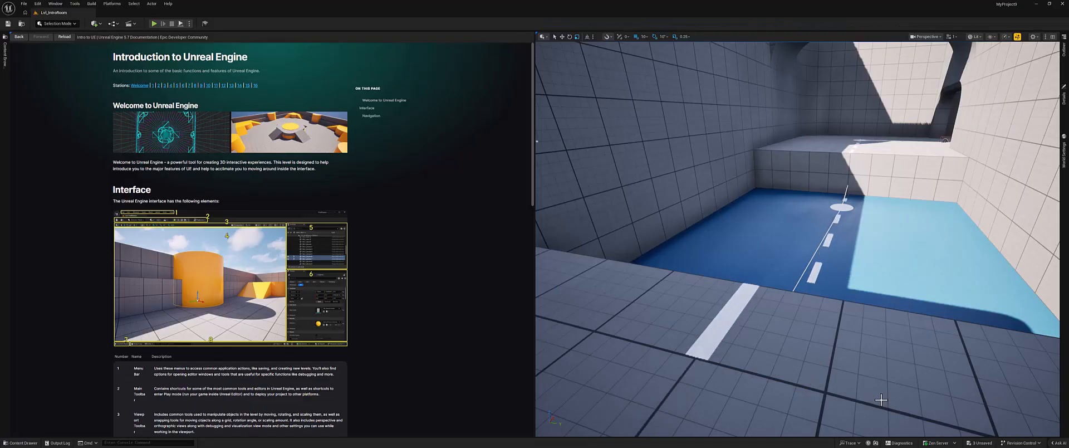
key(ctrl+space)
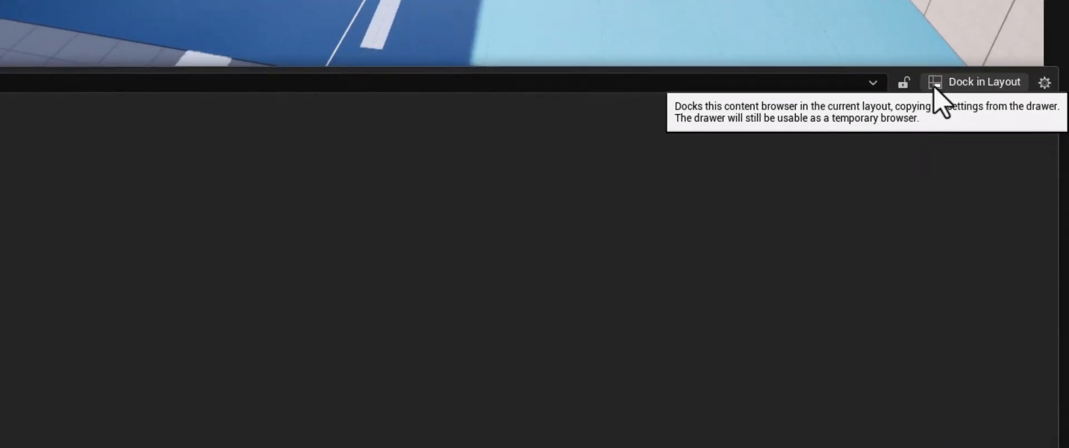
click(697, 34)
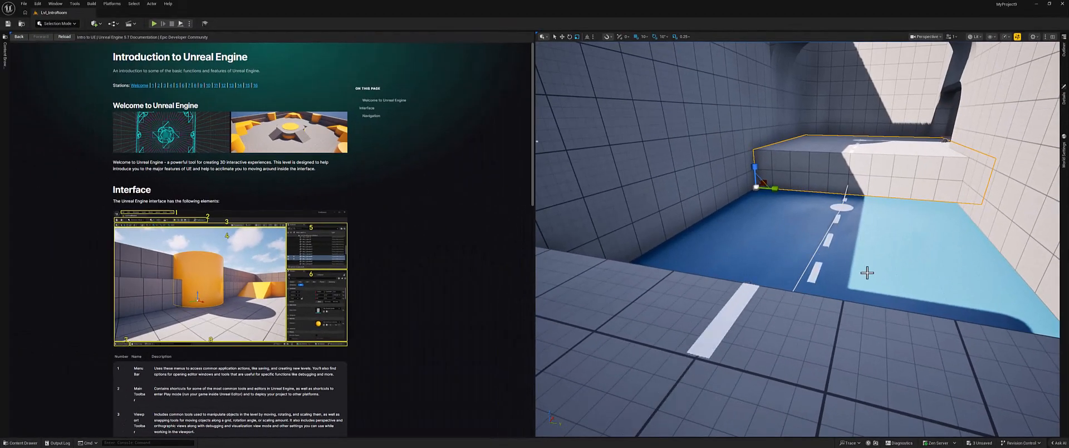
key(ctrl+space)
key(ctrl+space)
key(ctrl+space)
key(ctrl+space)
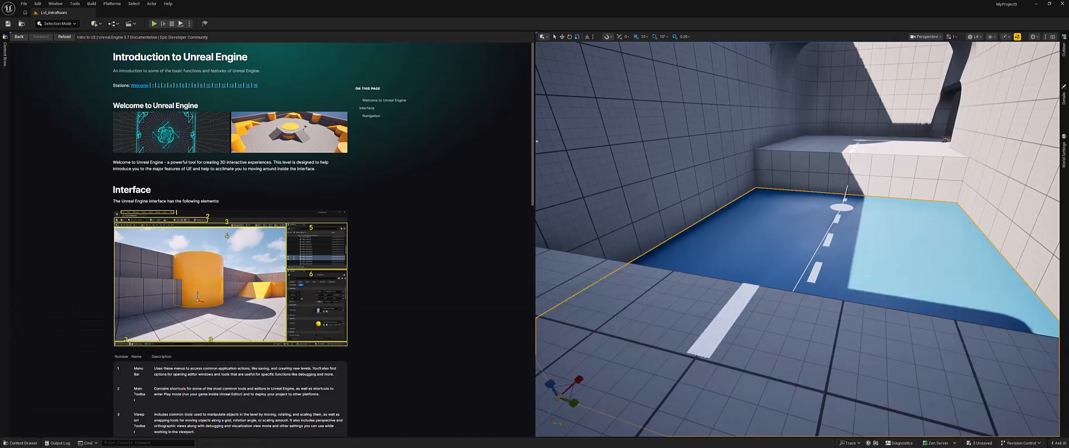
Place SM_ChamferCube from the LevelPrototyping Meshes folder on the blue floor and raise it above the surface.
key(F11)
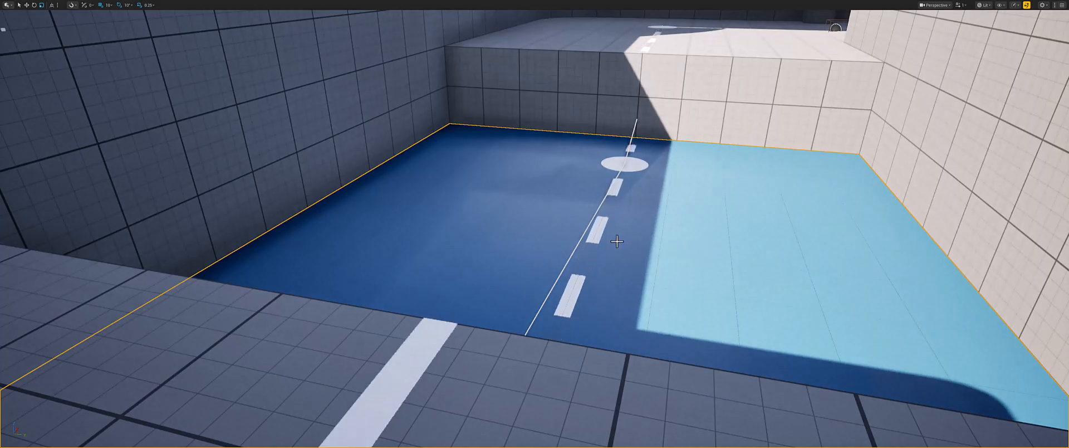
key(ctrl+space)
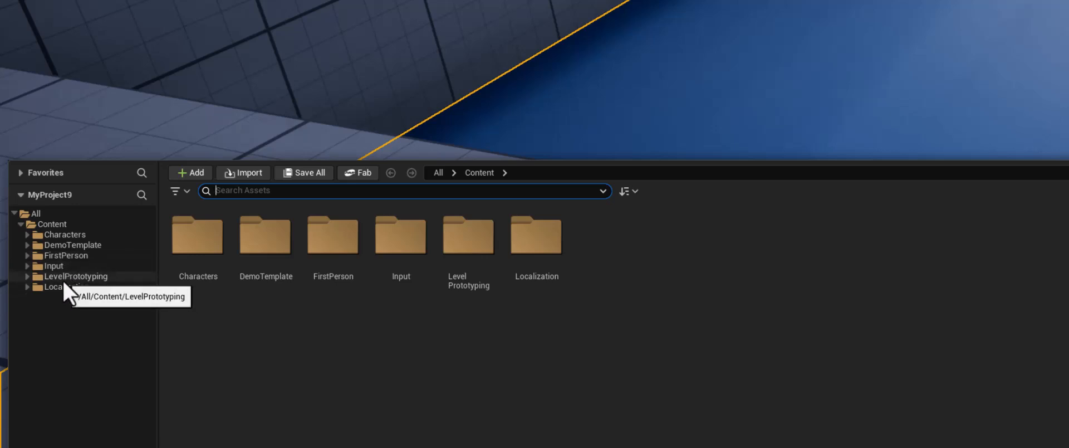
click(64, 278)
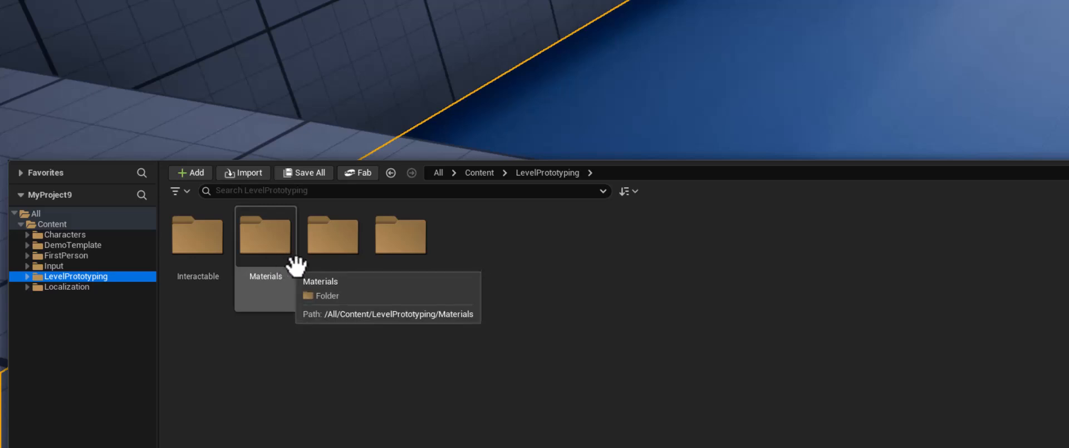
double_click(339, 252)
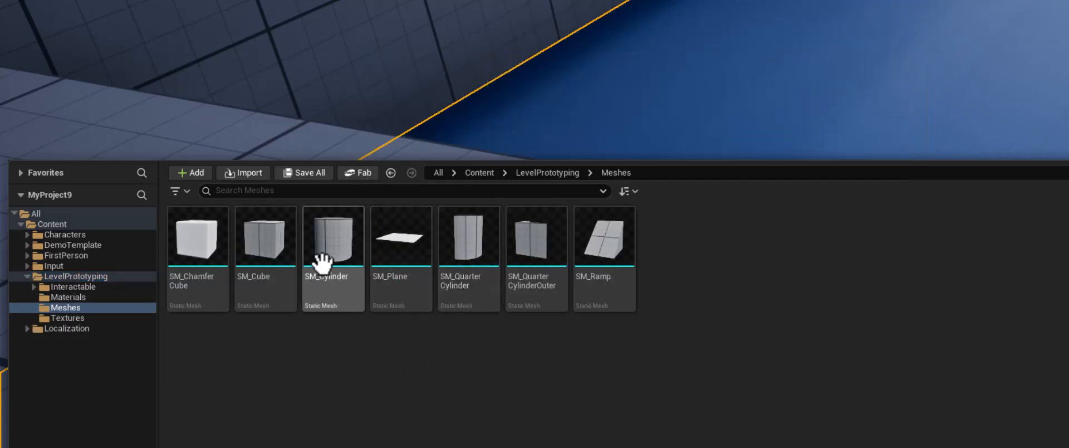
mouse_move(315, 254)
drag(194, 246, 598, 184)
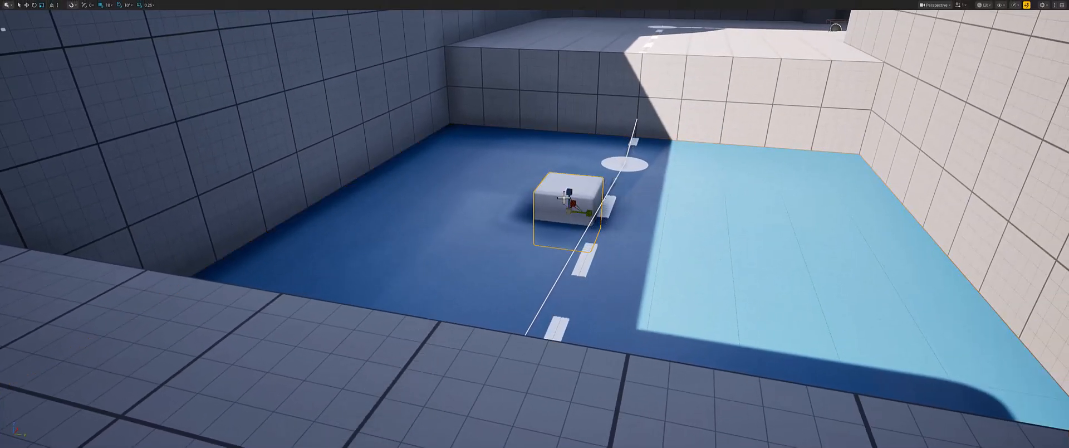
key(ctrl+grave)
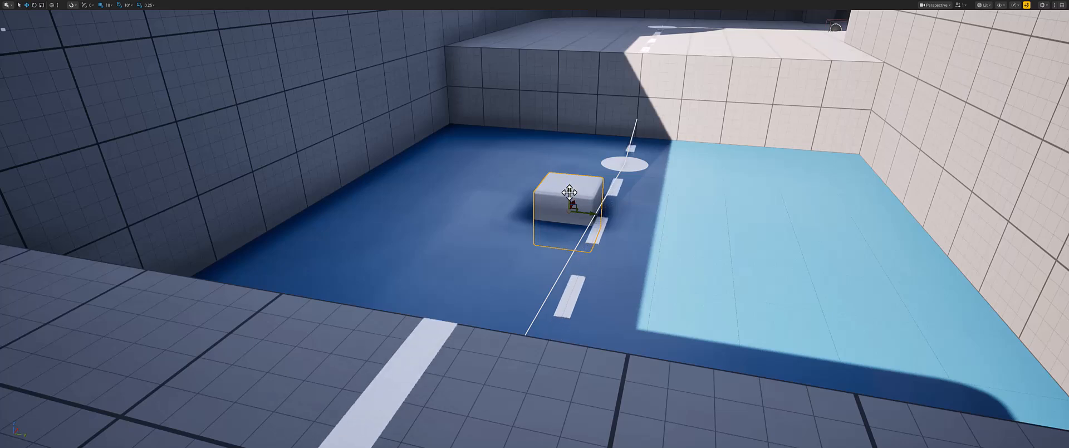
drag(569, 192, 573, 161)
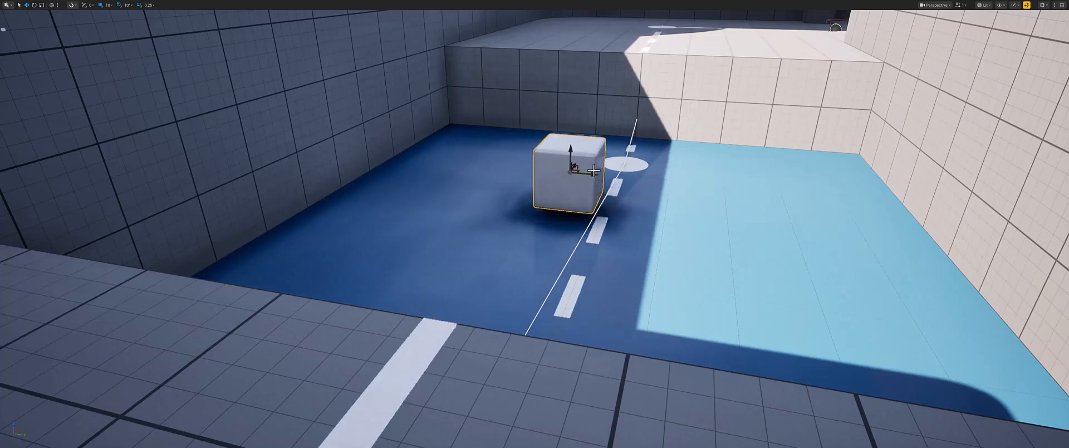
Duplicate the chamfered cube and position the copy closer to the near ledge as a stepping stone.
alt+drag(577, 175, 466, 186)
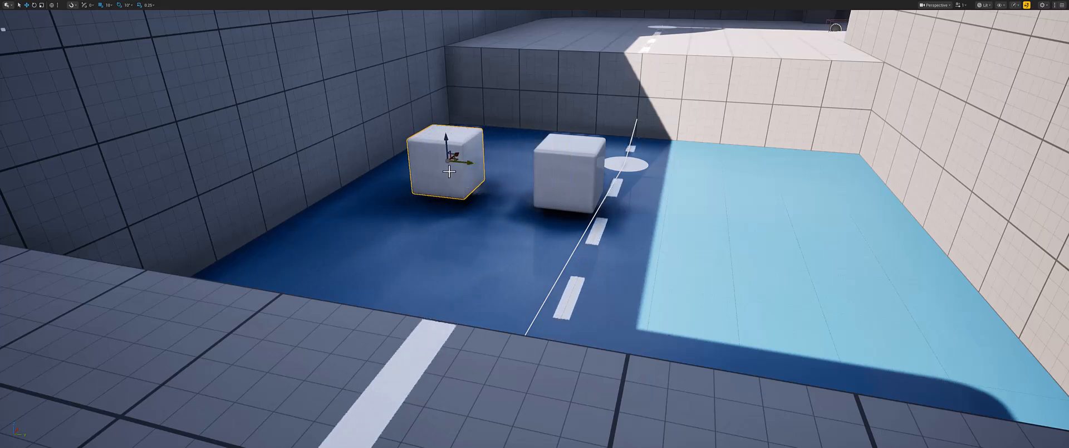
drag(457, 153, 460, 221)
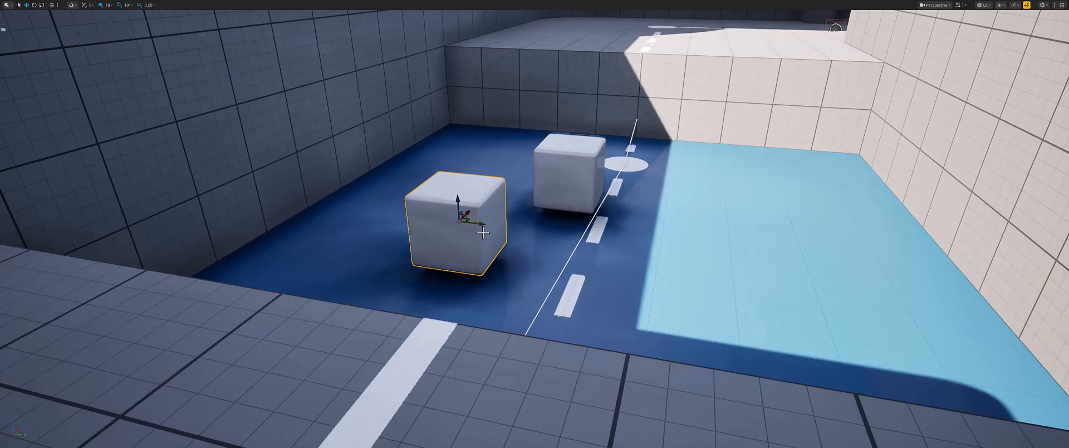
key(f)
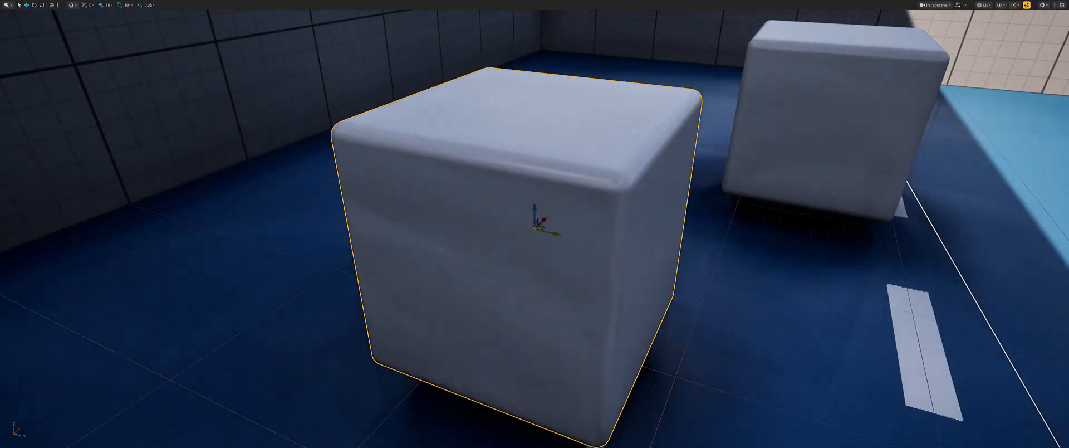
alt+right_drag(649, 283, 716, 245)
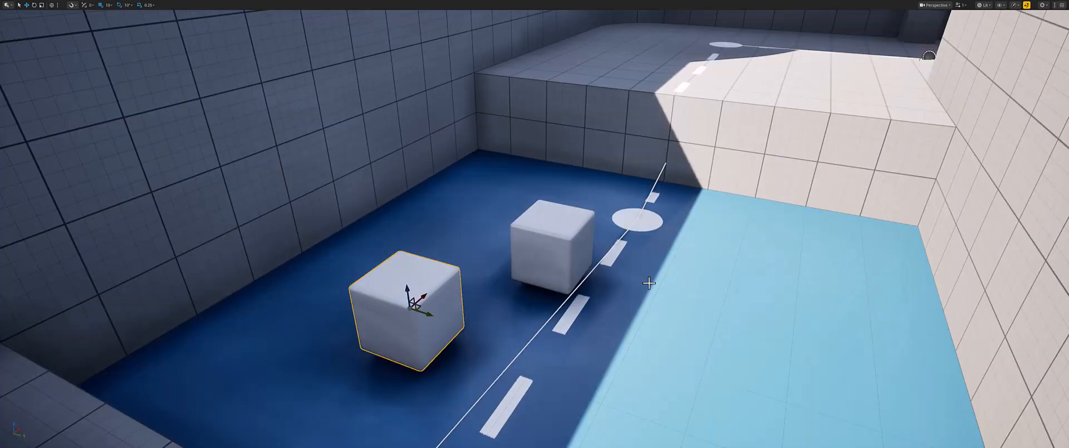
Duplicate two more cubes, placing one near the far ledge and one on the sunlit side of the blue floor.
alt+drag(648, 283, 619, 133)
right_drag(619, 134, 741, 134)
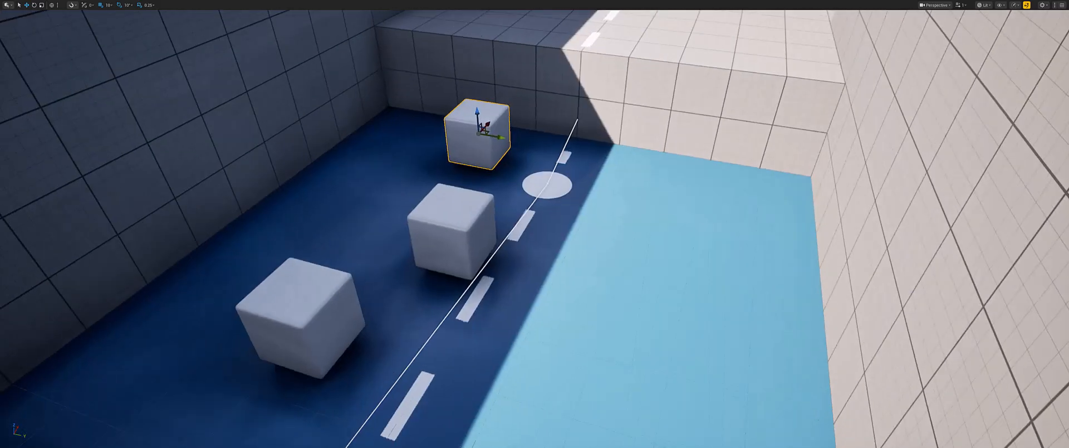
right_drag(585, 136, 567, 136)
drag(516, 136, 691, 165)
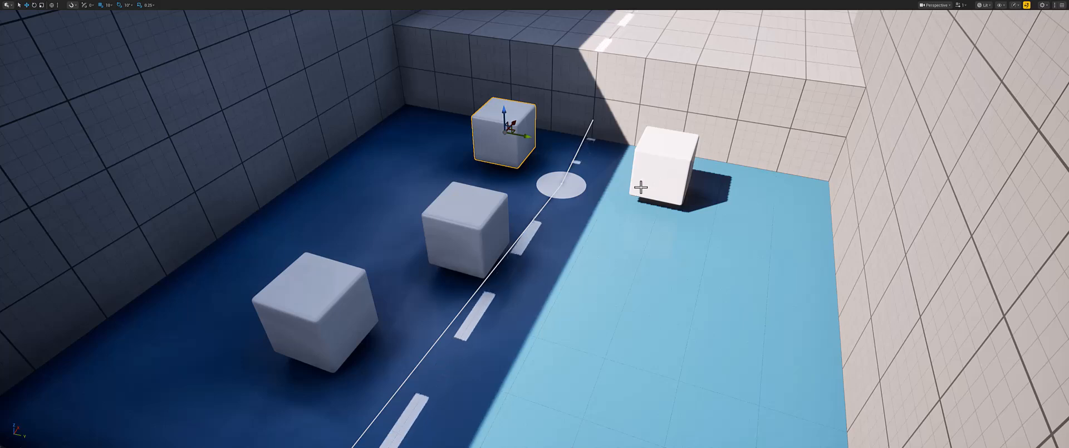
Play the level, jump across the cubes and try to walk up the blue ramp at the Details Panel station.
key(alt+p)
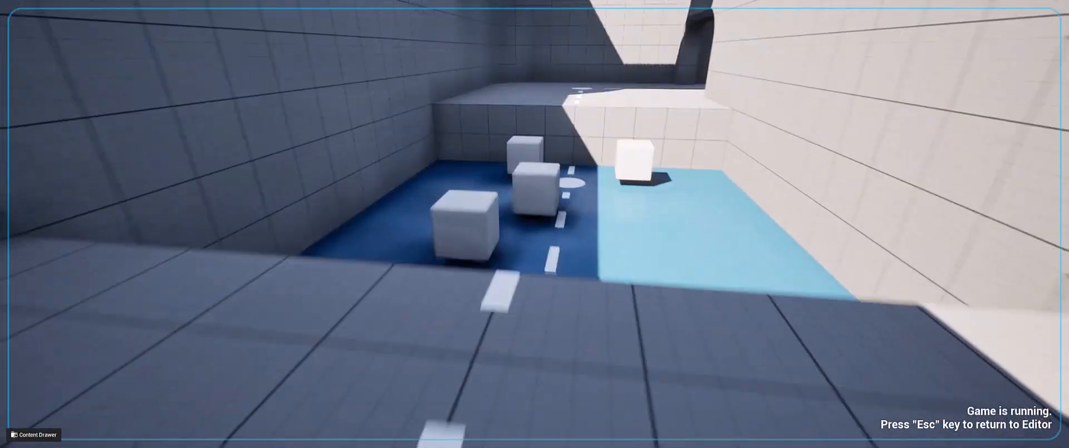
key(ctrl+space)
drag(130, 348, 234, 238)
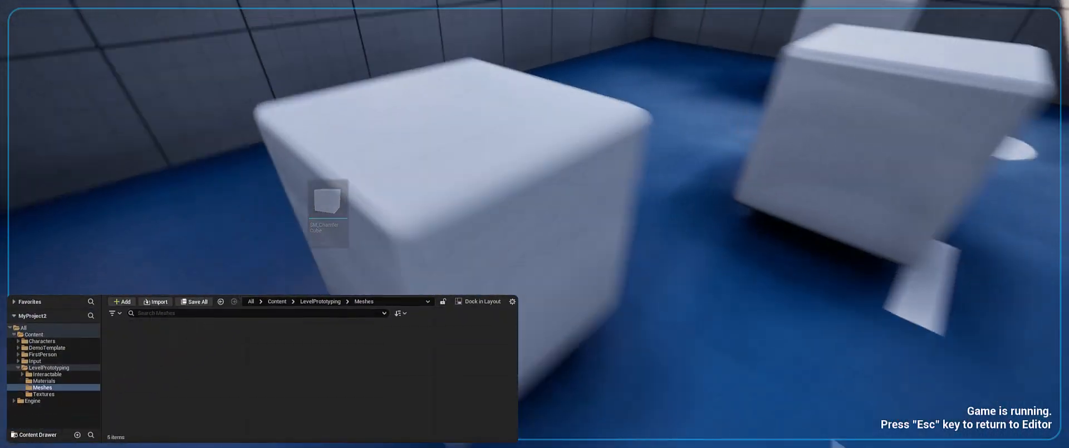
key(ctrl+space)
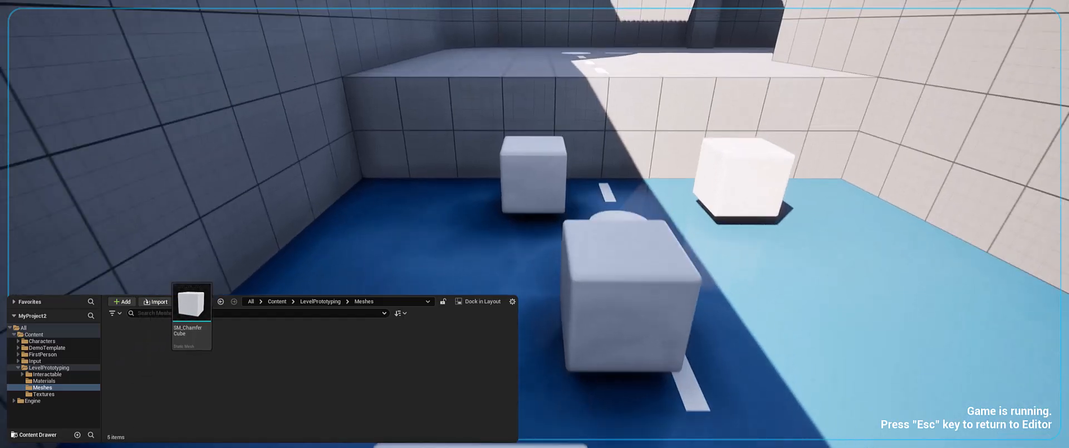
key(space)
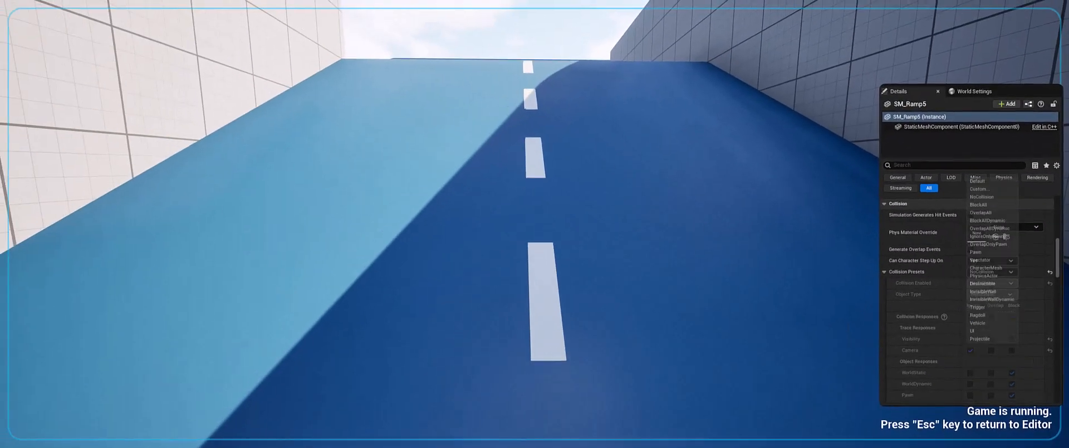
key(Escape)
key(Escape)
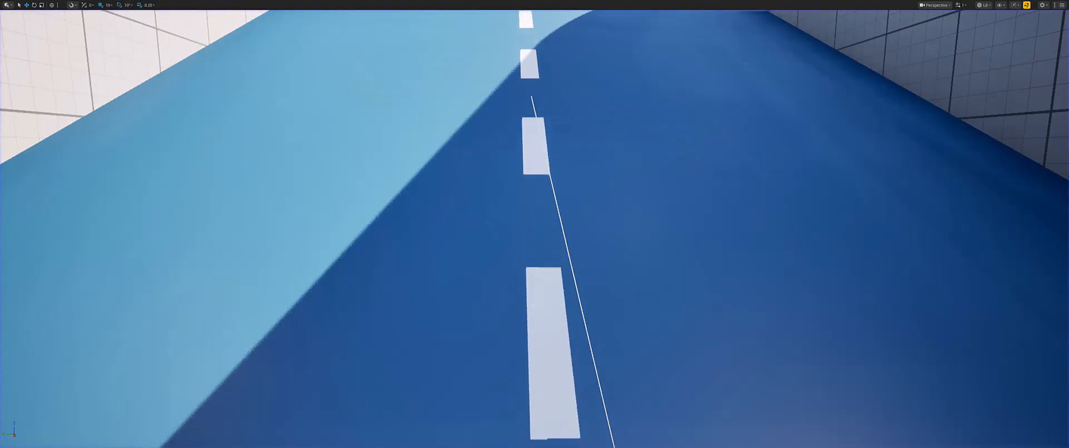
Select the blue ramp at the Details Panel station and set its Collision Presets to BlockAll.
key(s)
right_drag(437, 257, 426, 255)
key(w)
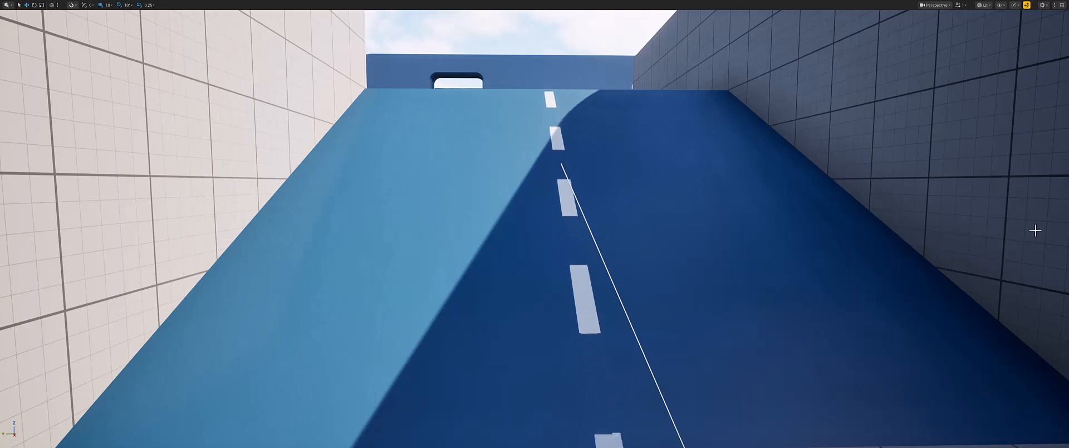
key(F11)
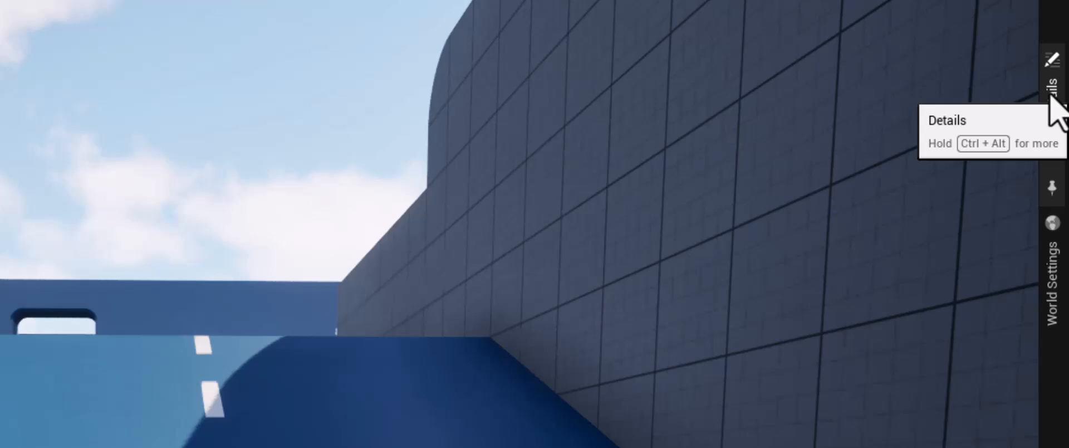
click(1063, 100)
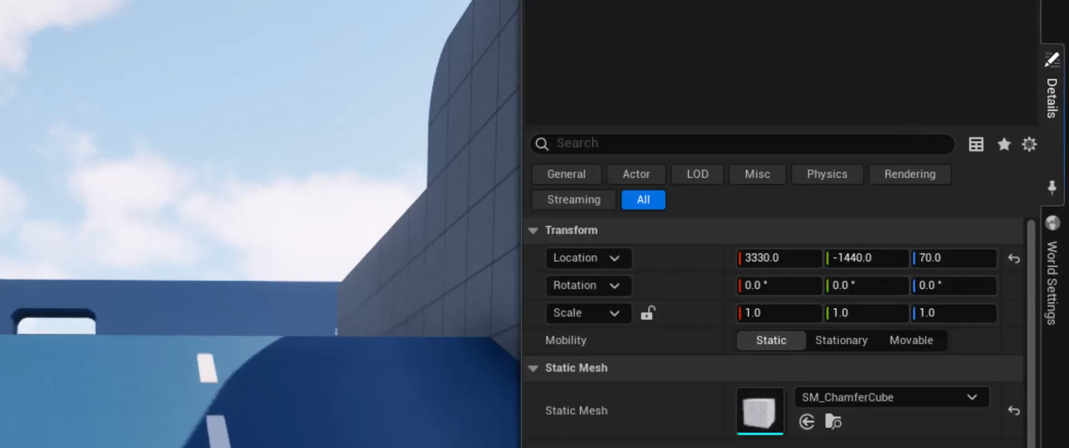
click(334, 398)
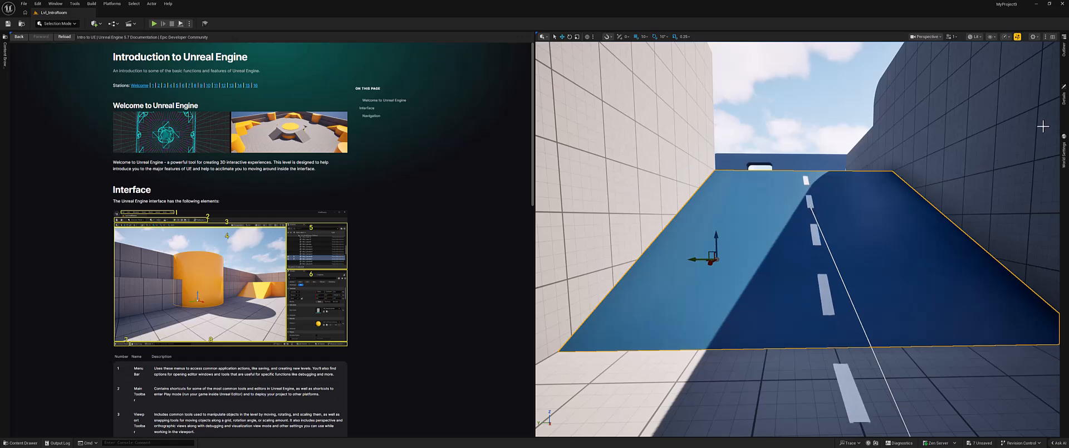
click(1064, 100)
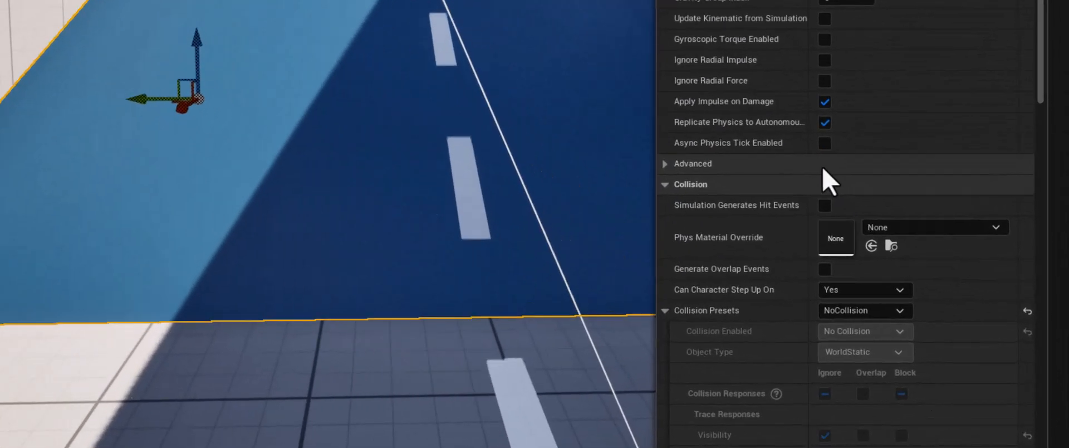
scroll(826, 175, down, 3)
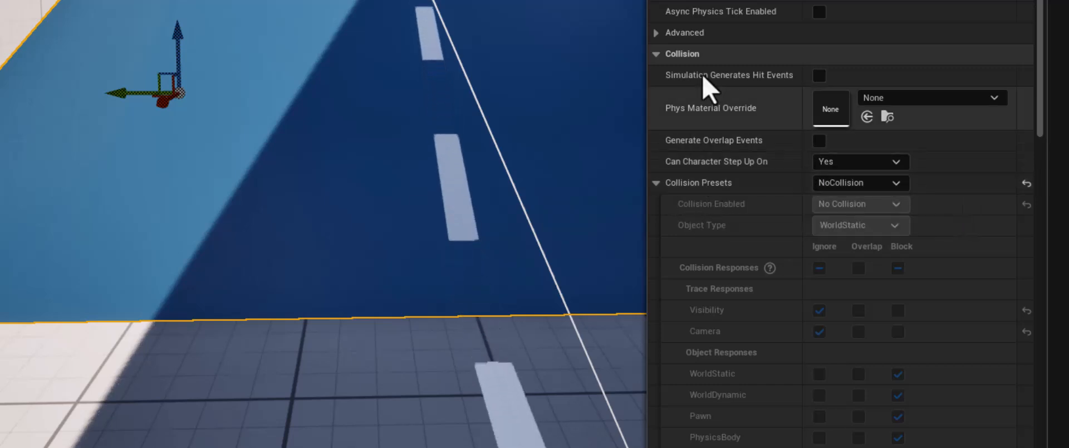
click(681, 56)
click(680, 56)
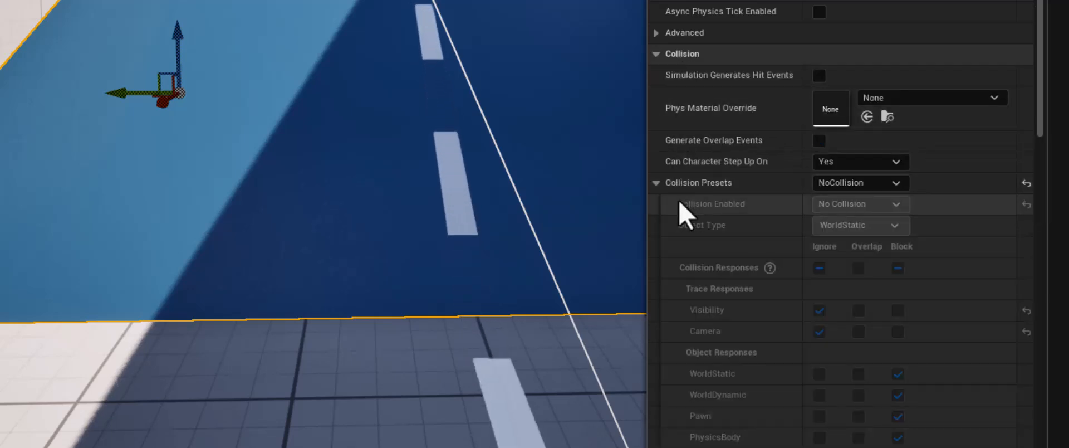
click(888, 198)
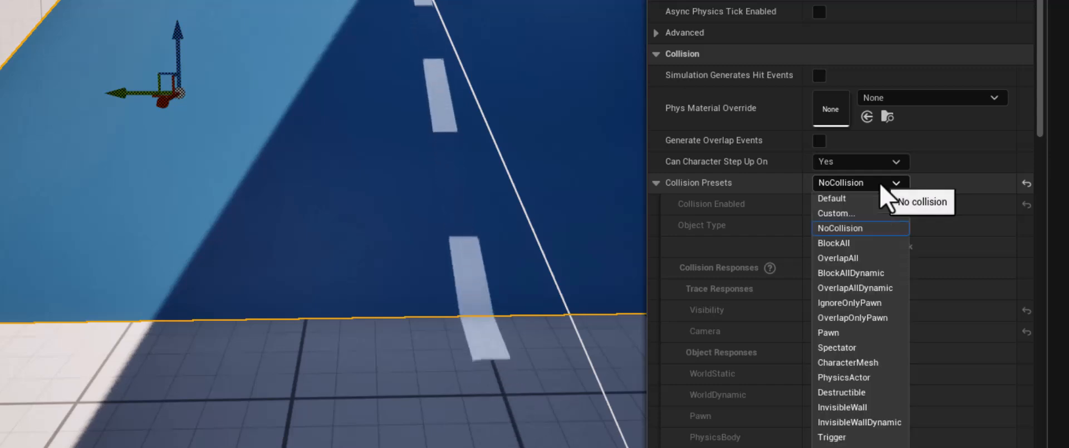
click(834, 243)
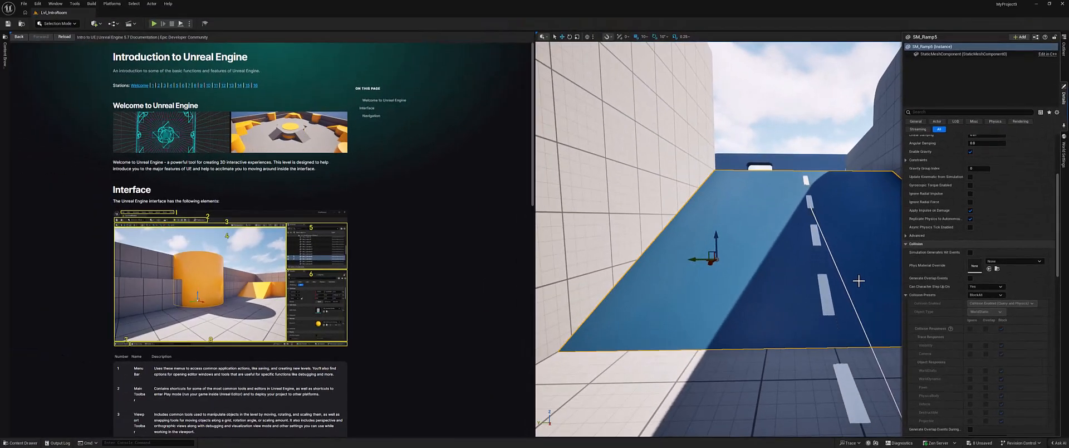
click(533, 143)
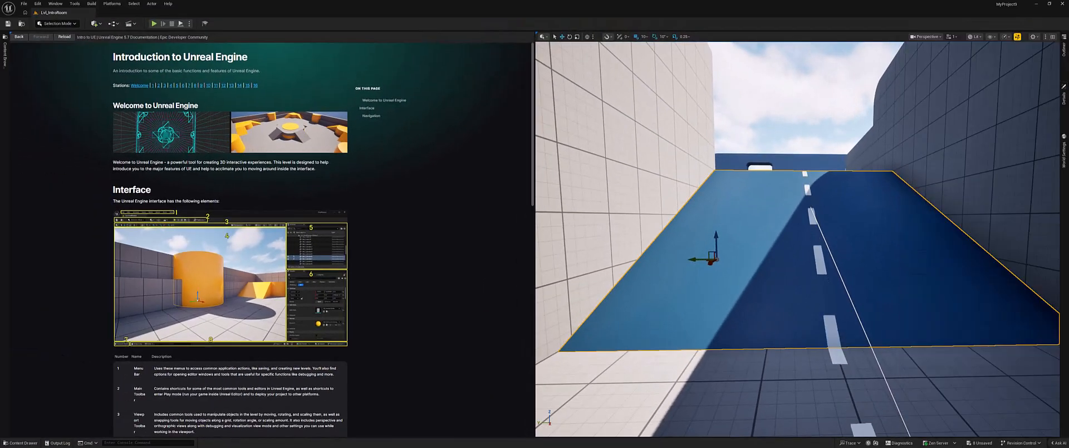
Play the level full screen, walk up the blue ramp and continue to the grey bridge ramp, ending the play session there.
key(alt+p)
key(F11)
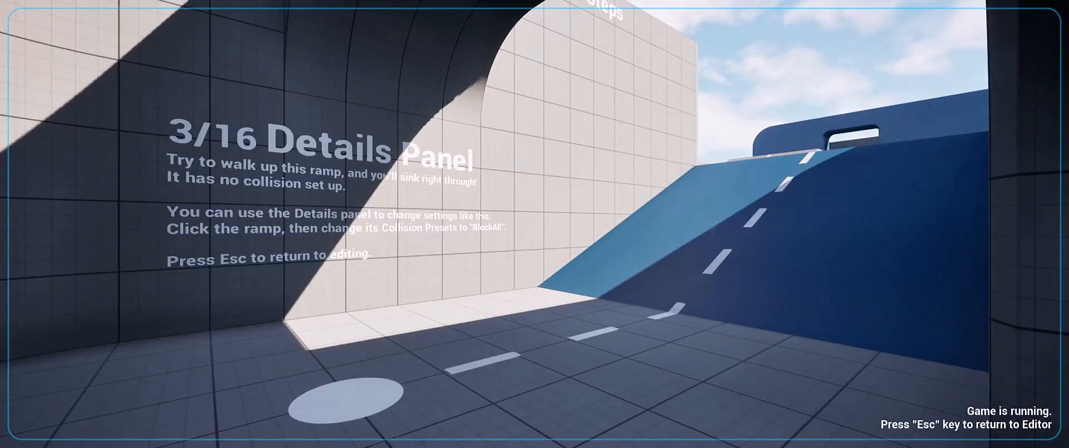
key(w)
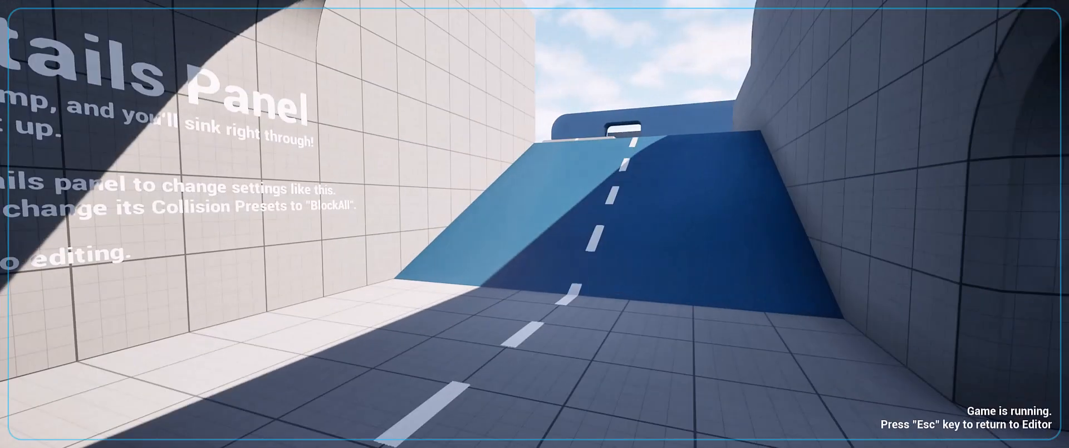
key(w)
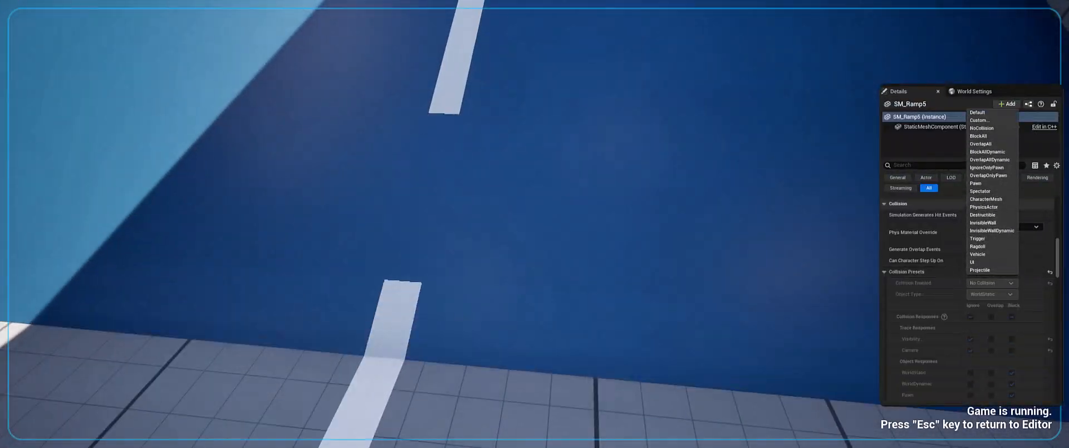
key(w)
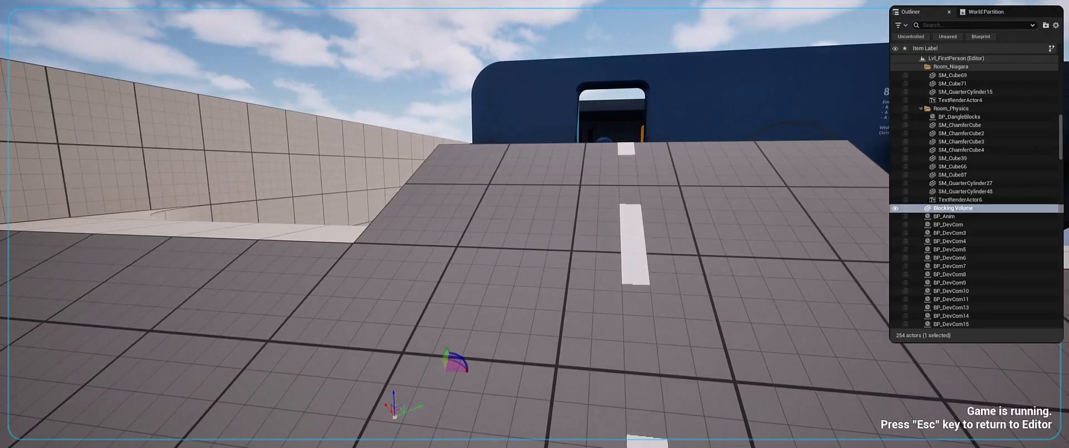
key(w)
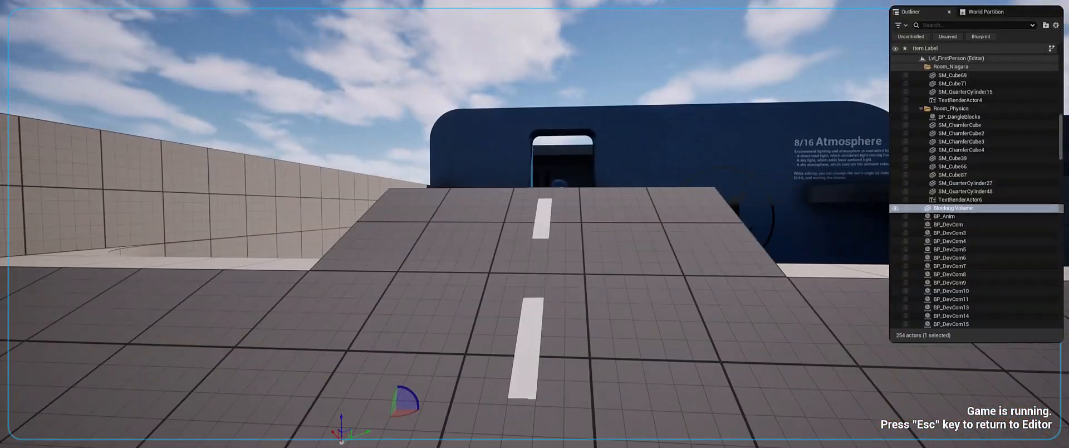
key(Escape)
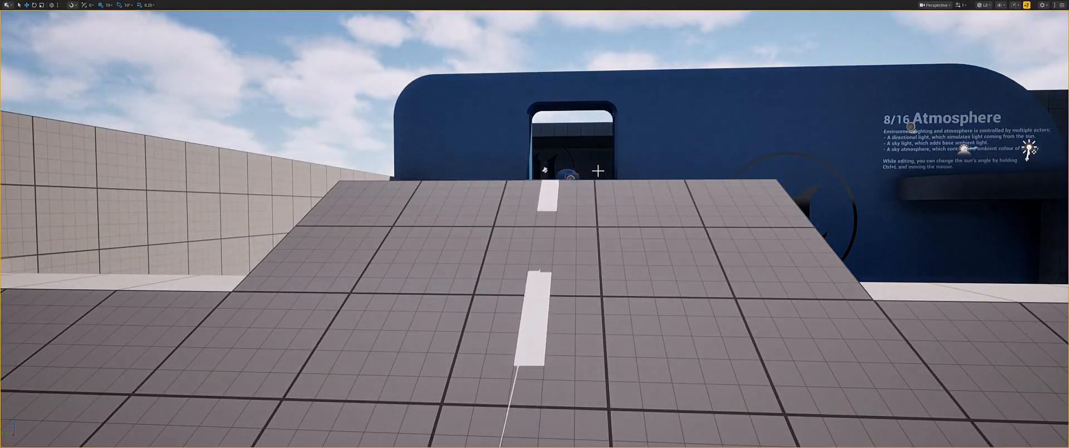
Examine the grey bridge and the instructions at the 4/16 Outliner station.
key(w)
right_drag(554, 201, 553, 201)
key(s)
key(w)
key(s)
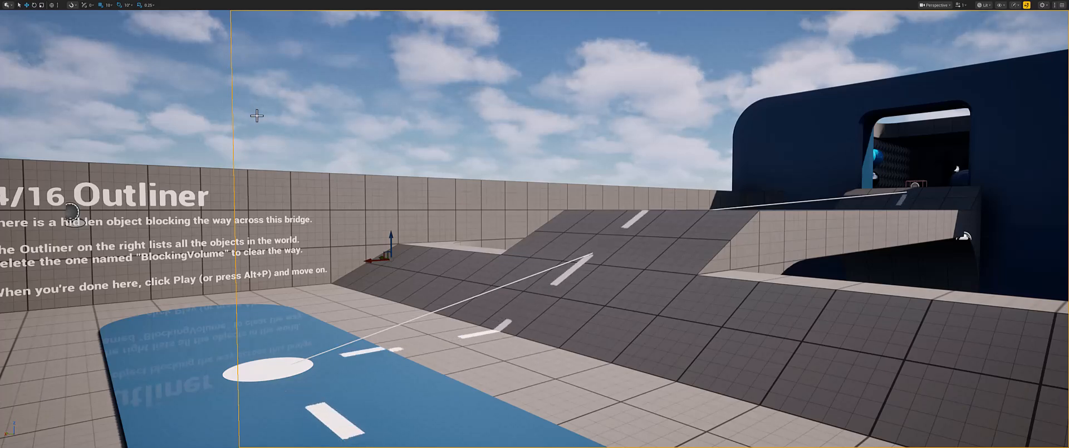
Leave the full-screen viewport and examine the selected Blocking Volume's properties in the Details panel, from Transform through Collision to the actor settings.
right_drag(255, 112, 255, 111)
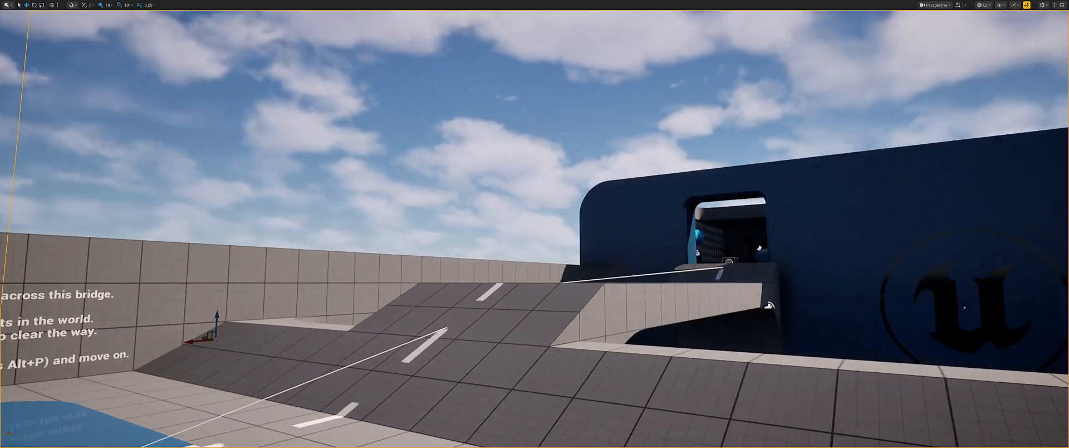
key(F11)
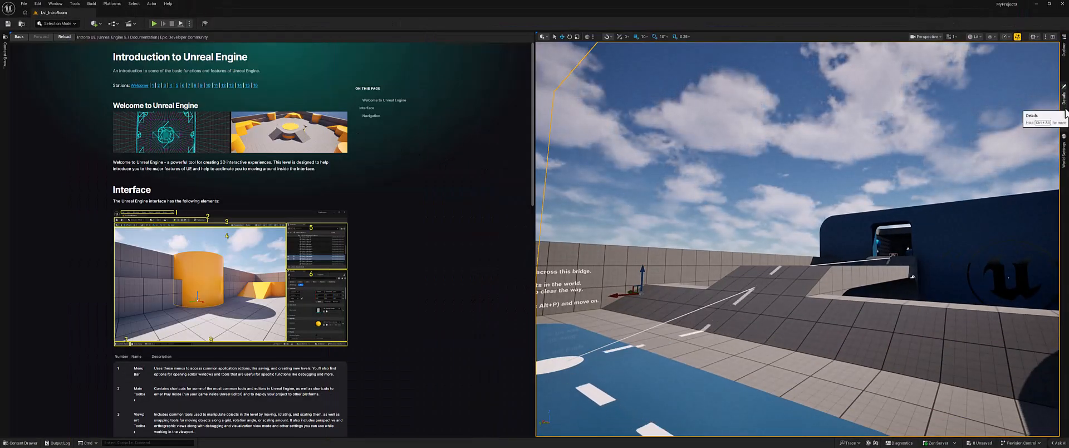
click(1064, 111)
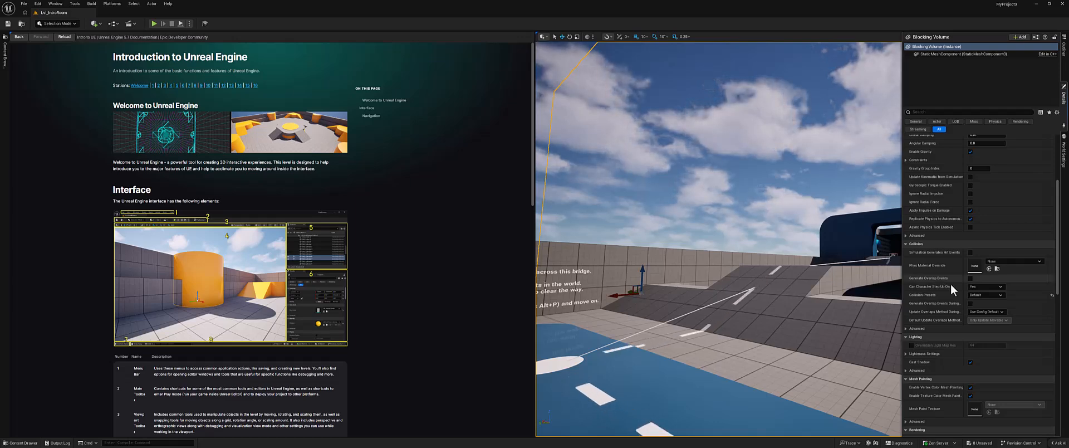
scroll(954, 300, down, 3)
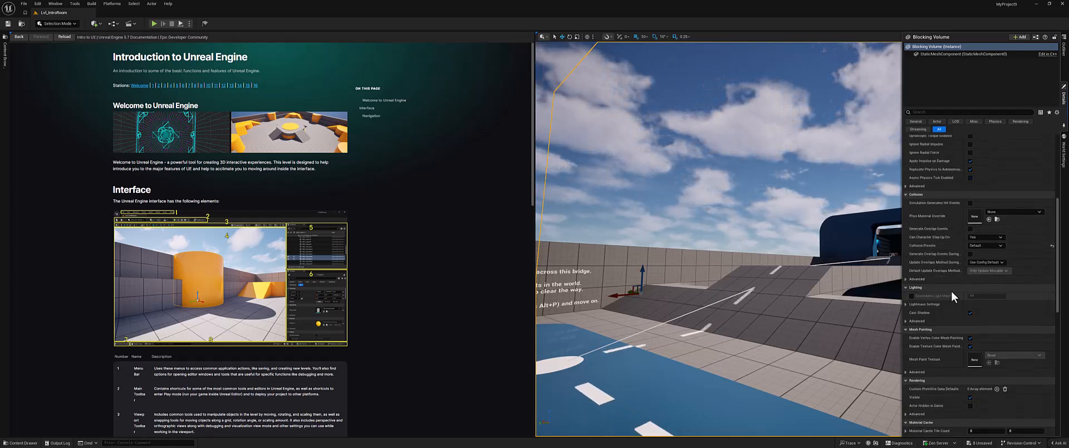
scroll(955, 295, up, 10)
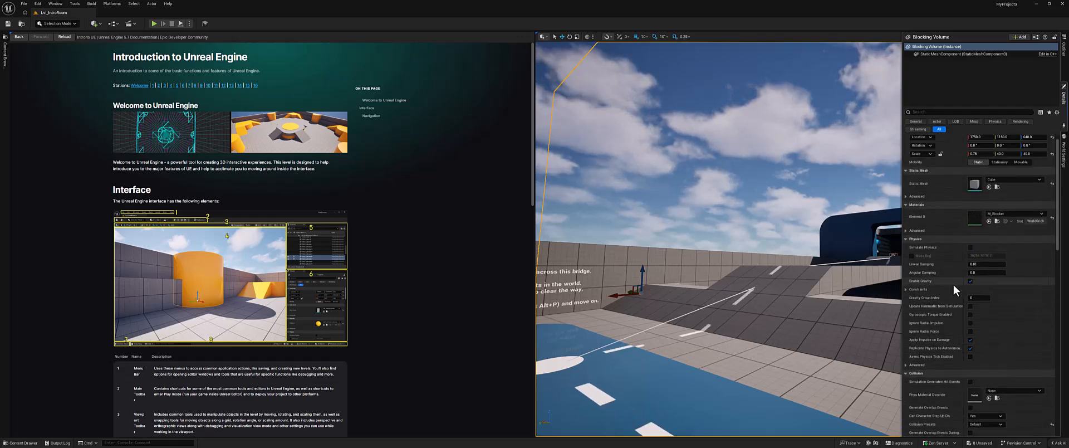
scroll(954, 290, up, 1)
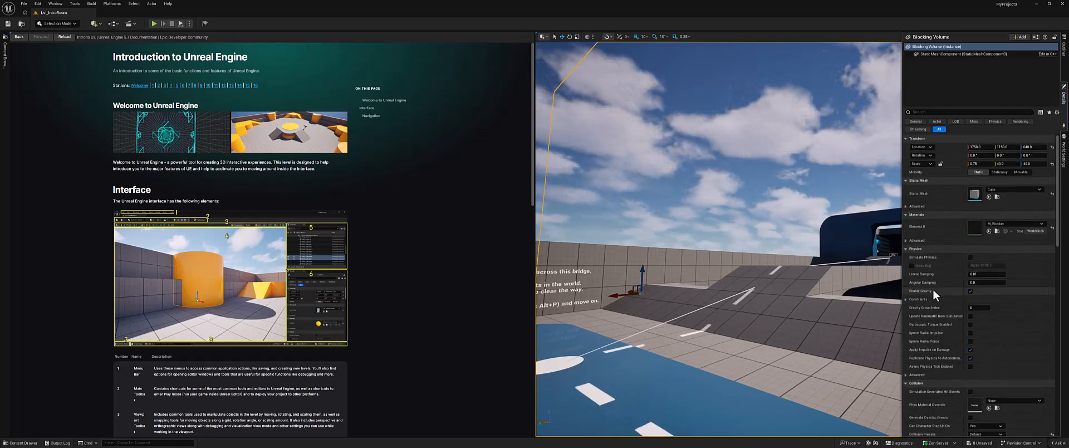
scroll(935, 295, down, 12)
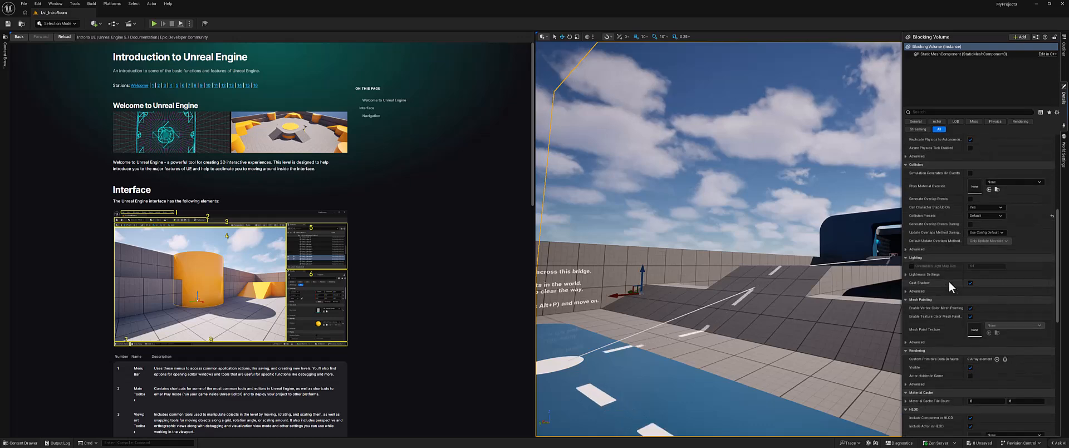
scroll(950, 287, down, 6)
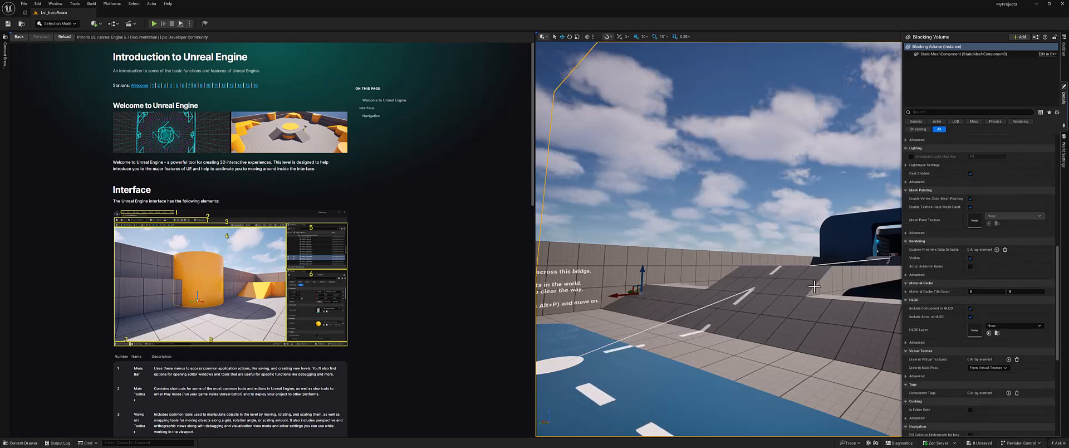
scroll(959, 287, down, 8)
scroll(958, 285, down, 3)
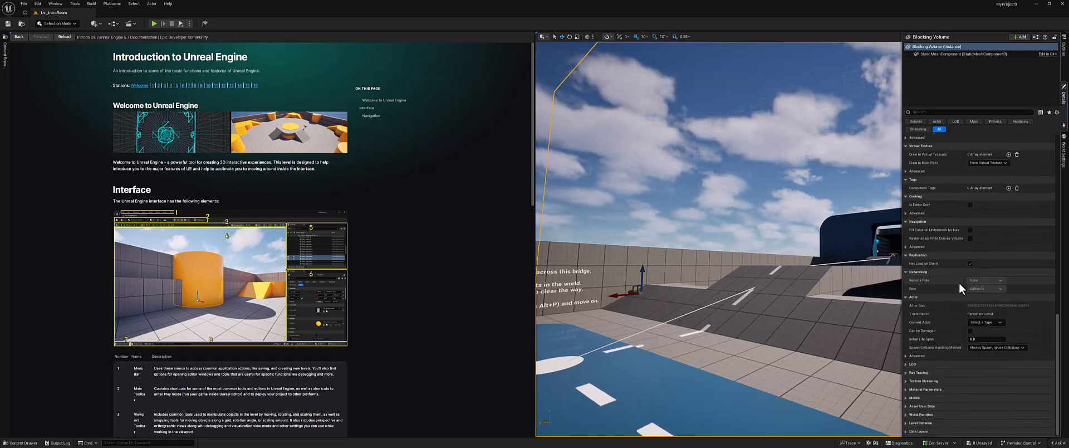
Delete the selected Blocking Volume from the bridge and switch the viewport back to full screen.
right_click(780, 264)
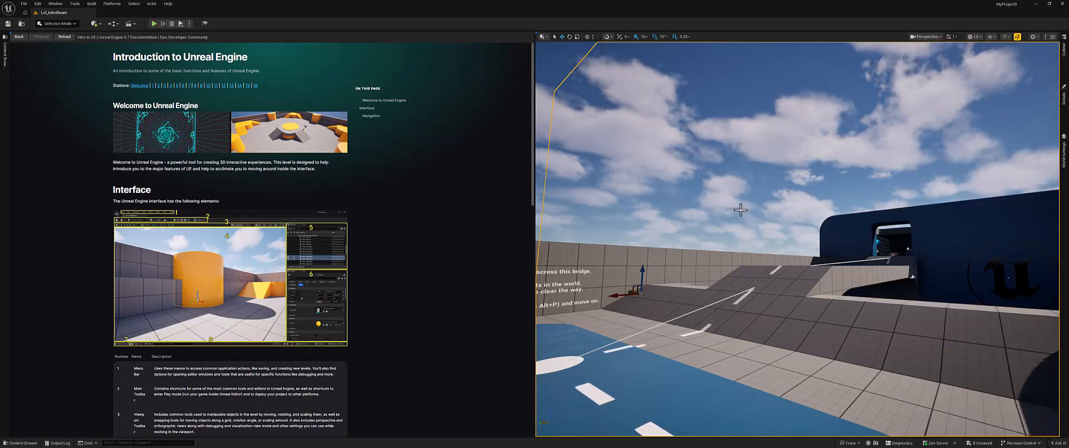
key(Delete)
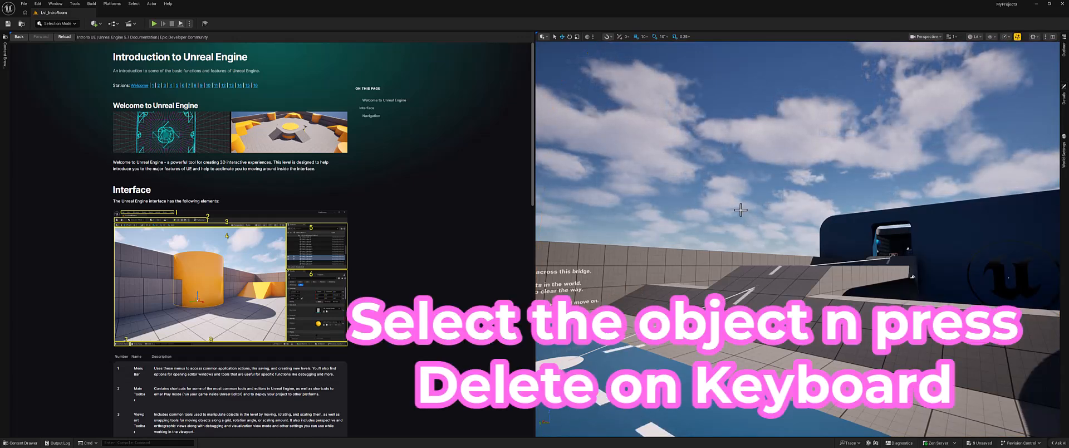
key(F11)
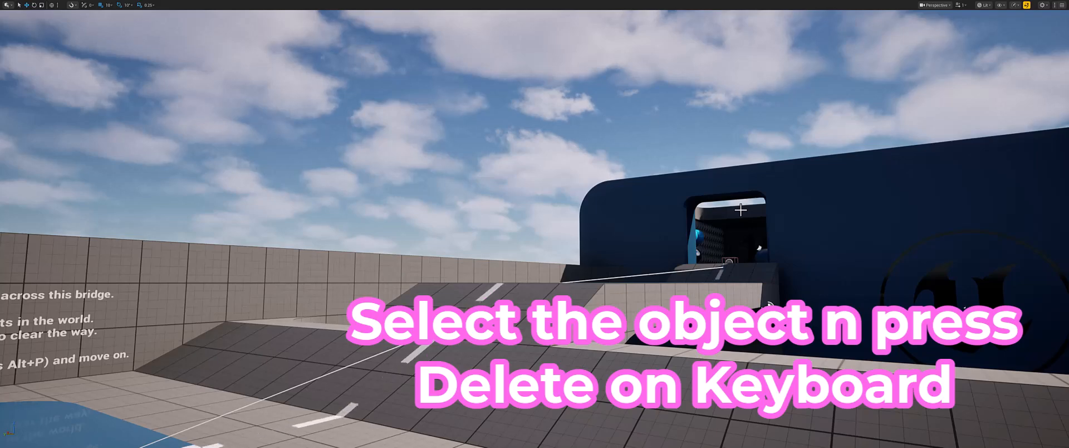
Play the level, walk up the grey ramp and cross the bridge into the room with the blue sphere.
key(alt+p)
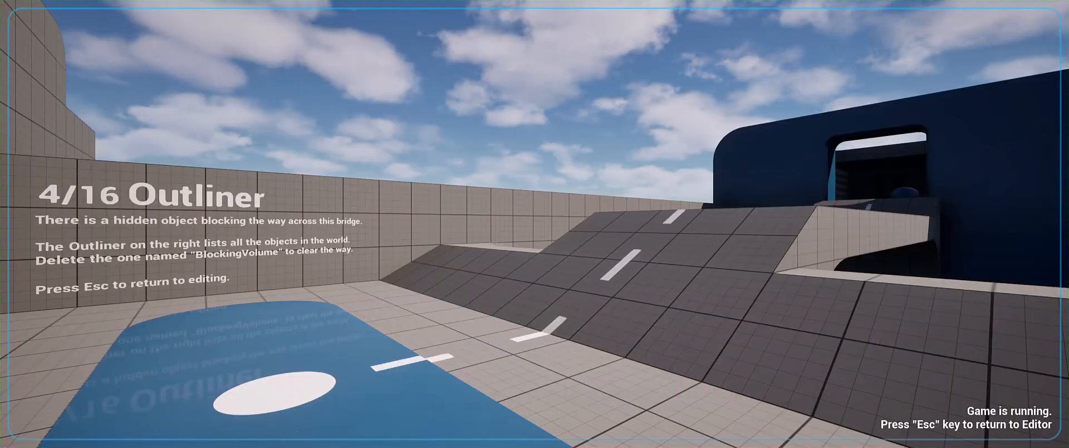
key(w)
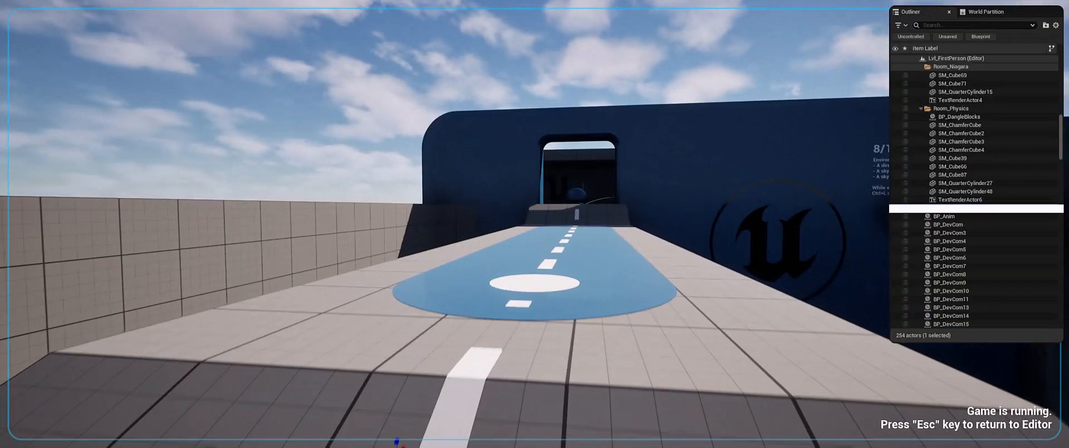
key(w)
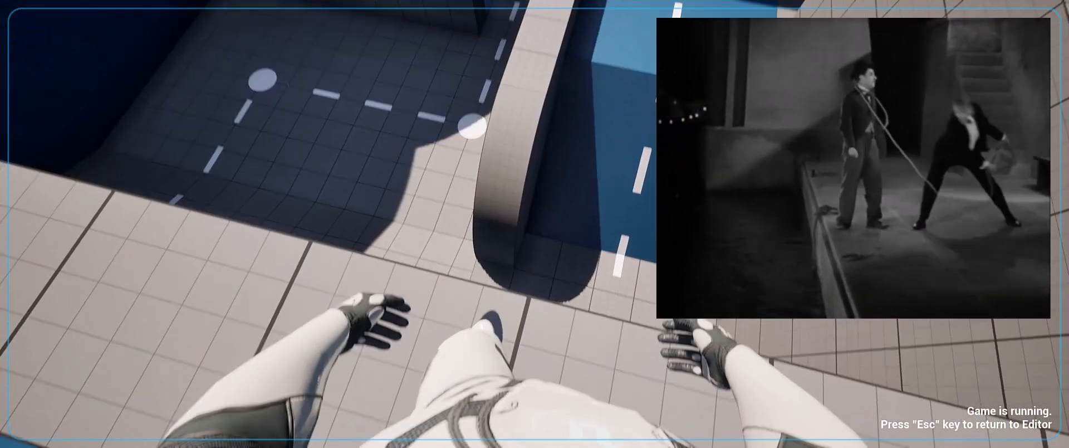
key(w)
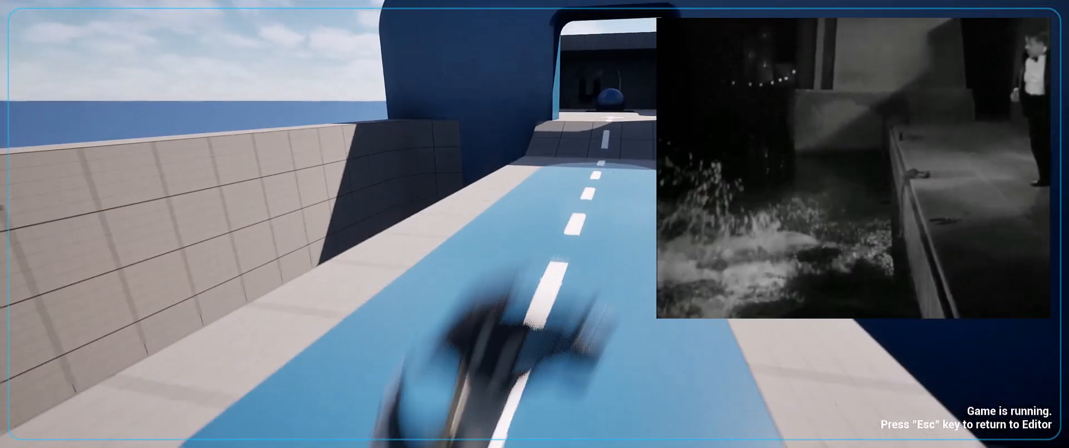
key(w)
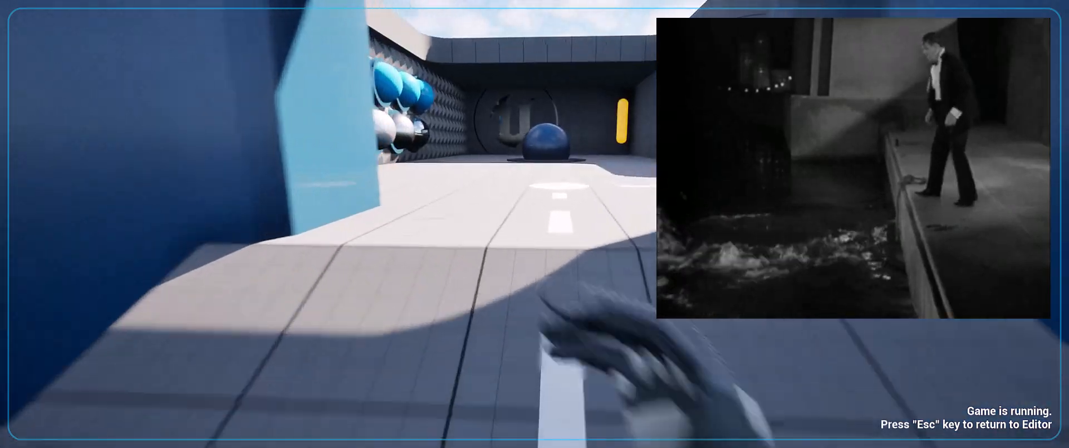
key(w)
key(w)
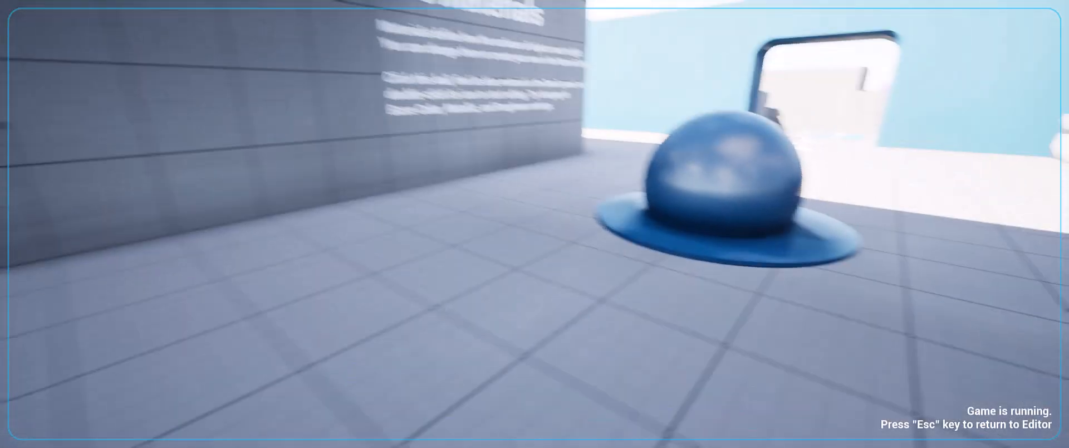
Walk past the 5/16 Materials and 6/16 Particle Effects stations up to the tuning fork at the 7/16 Metasounds station.
key(w)
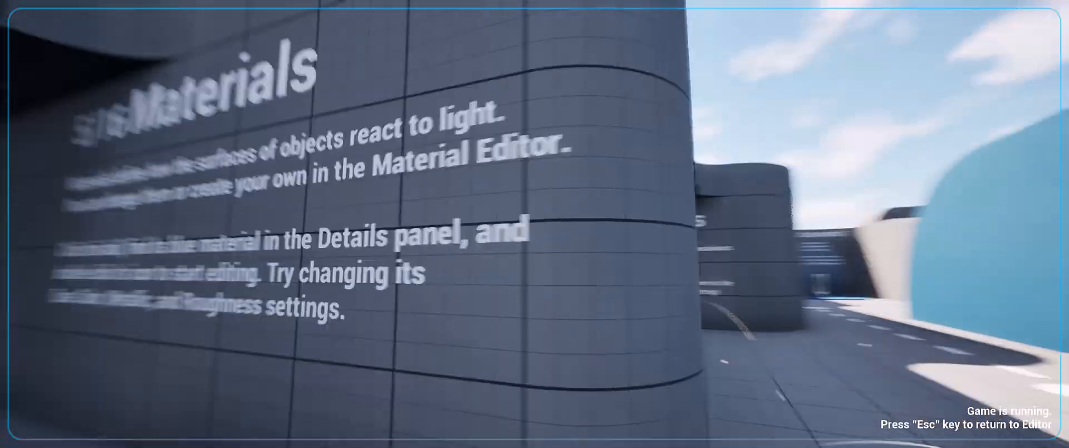
key(w)
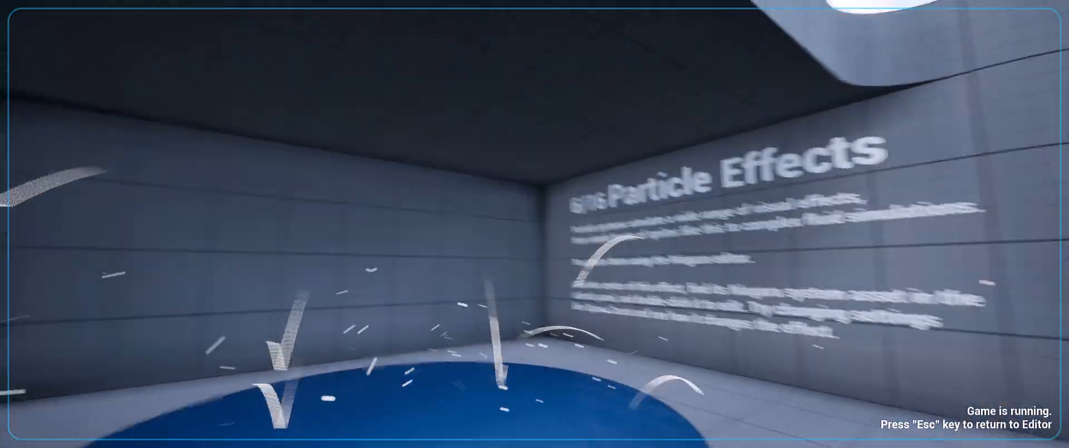
key(w)
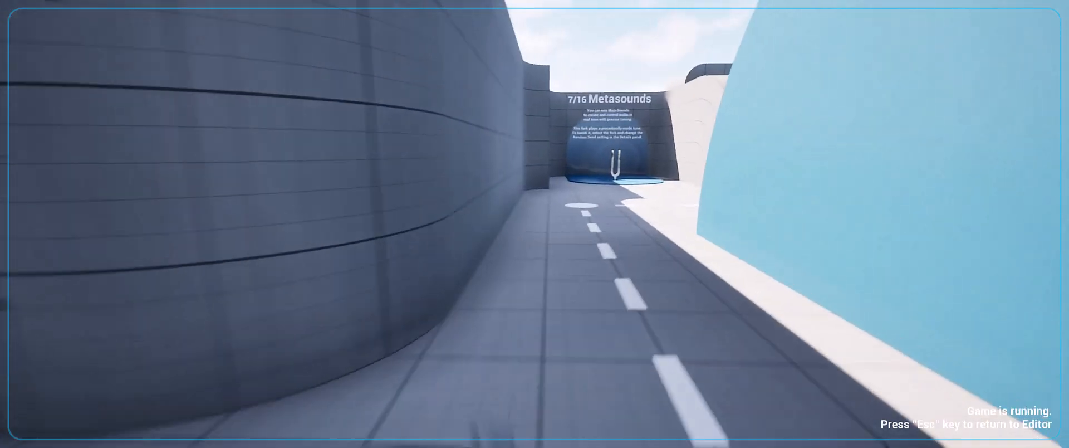
key(w)
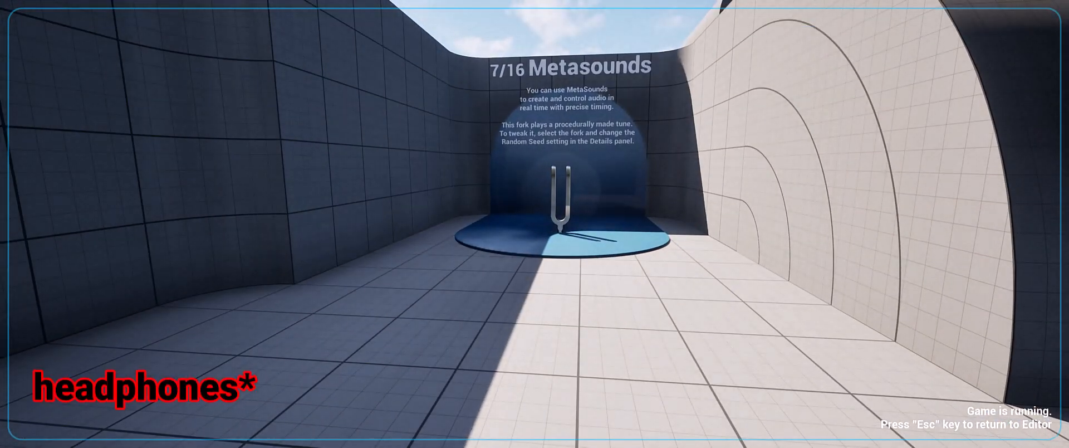
key(w)
key(w)
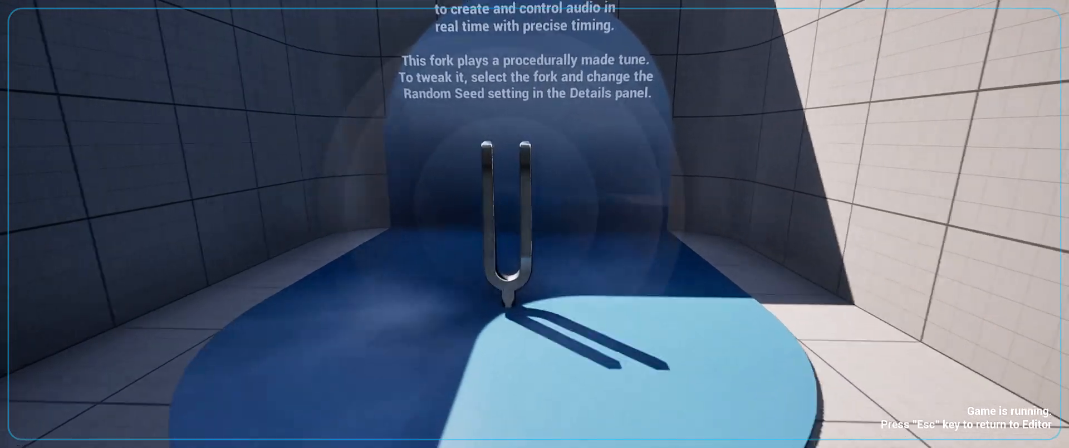
Move away from, toward and around the tuning fork at the Metasounds station to test its directional sound.
key(s)
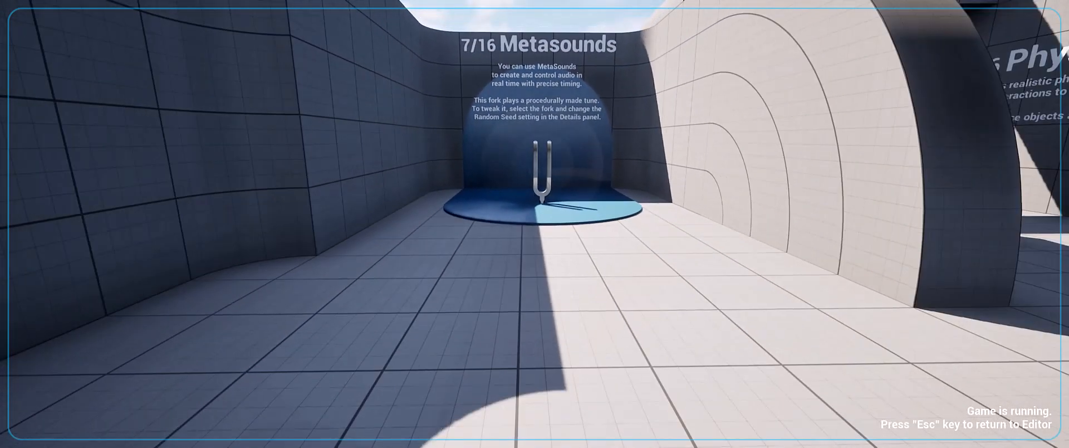
key(w)
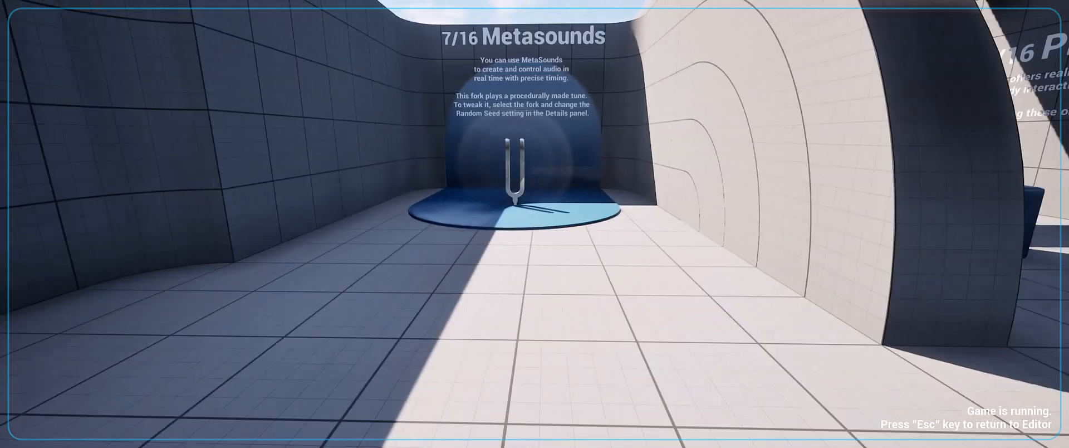
key(w)
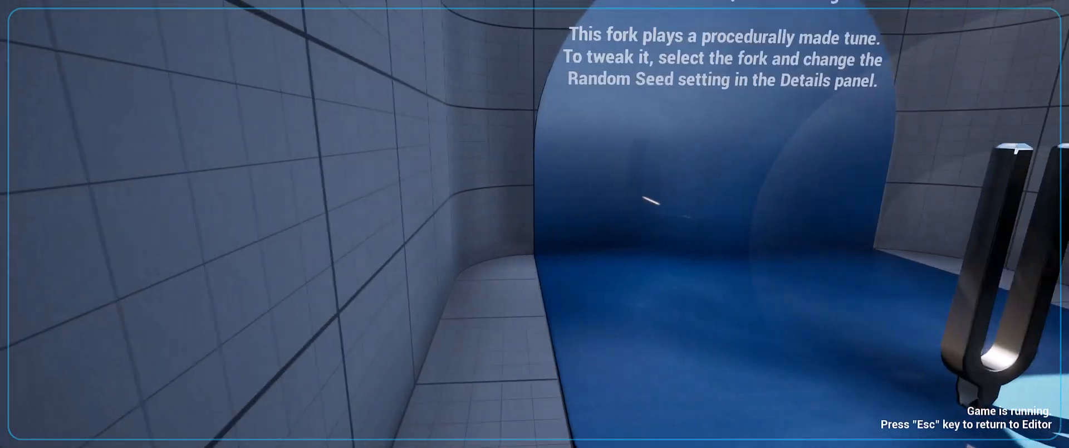
key(w)
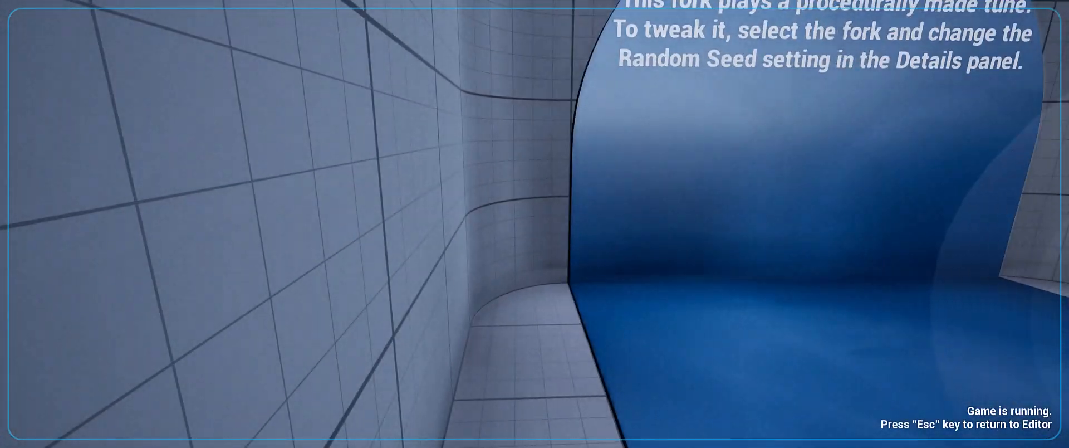
key(s)
key(d)
key(w)
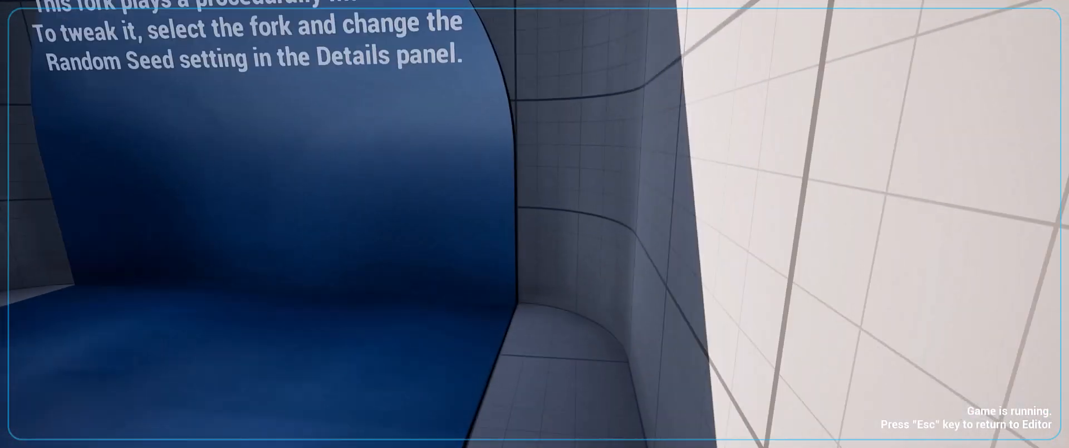
key(s)
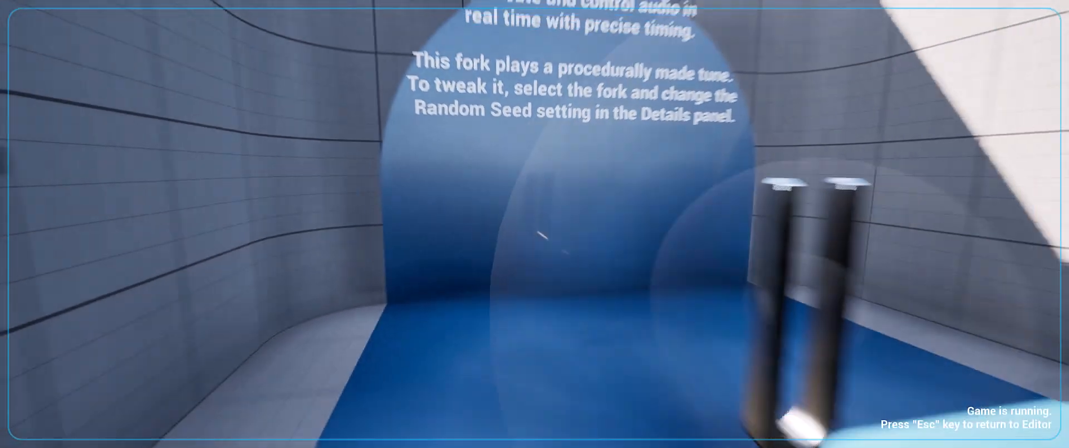
key(s)
Walk over to the Physics station and run into the blue ball and the dangling blocks.
key(w)
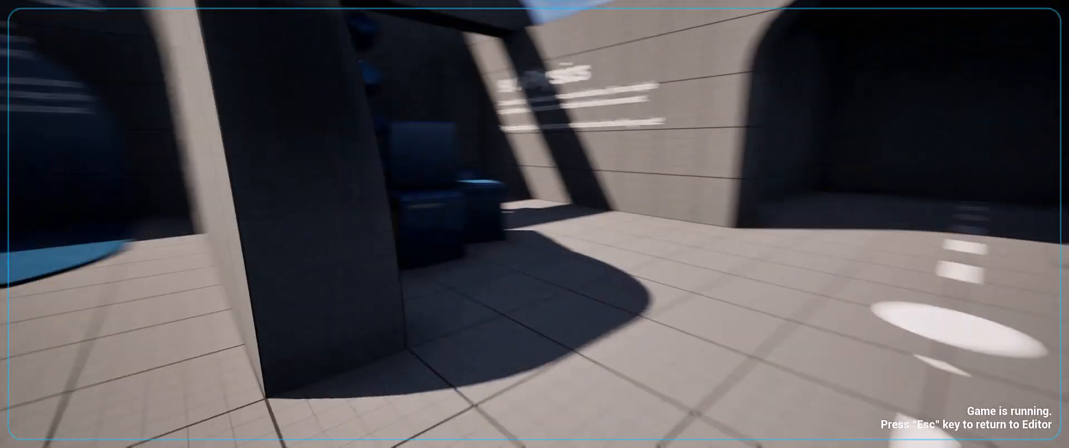
key(w)
key(w)
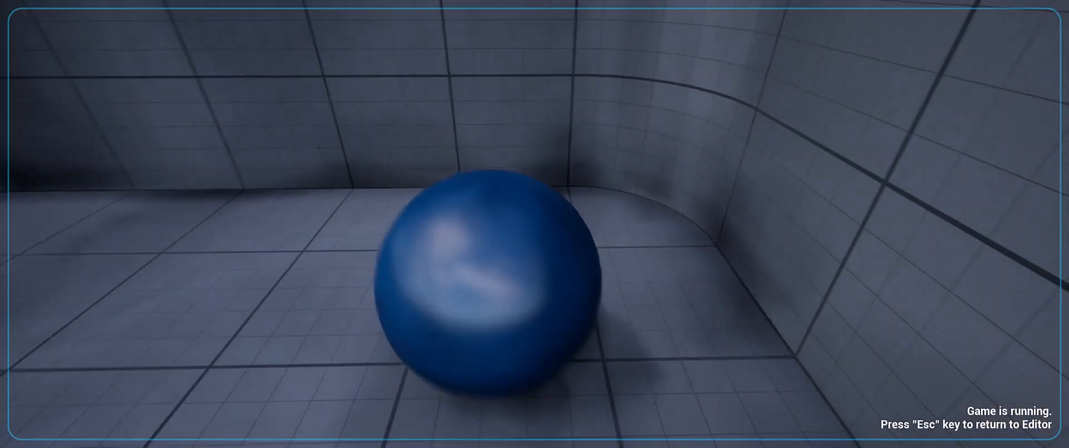
key(w)
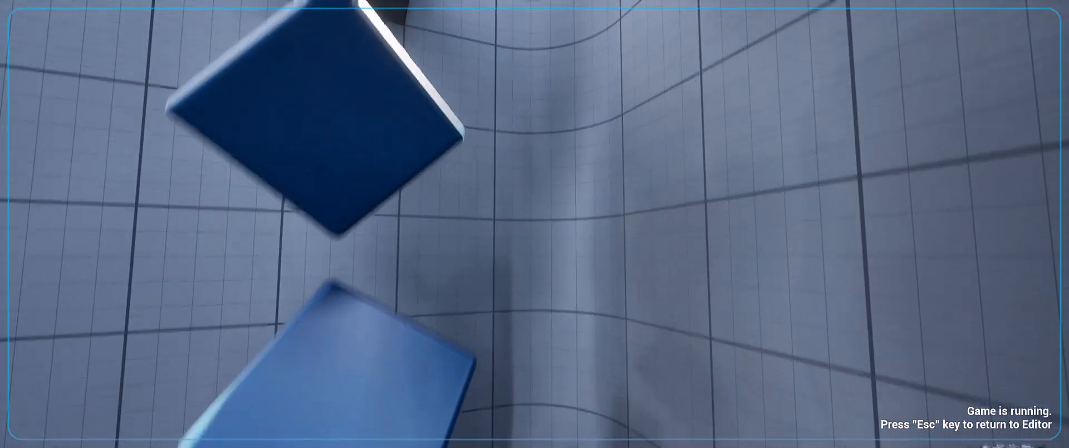
Push the blue ball along the wall into the stacked blue cubes and walk into the stack.
key(s)
key(d)
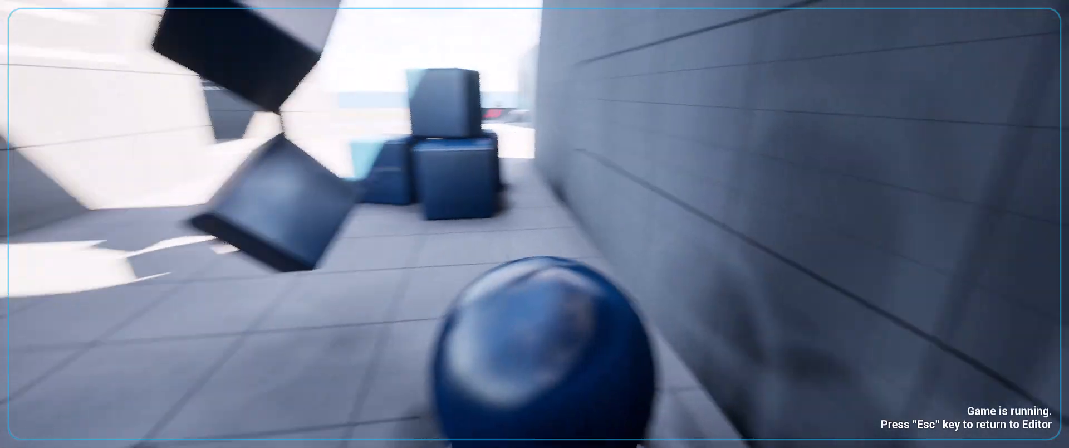
key(w)
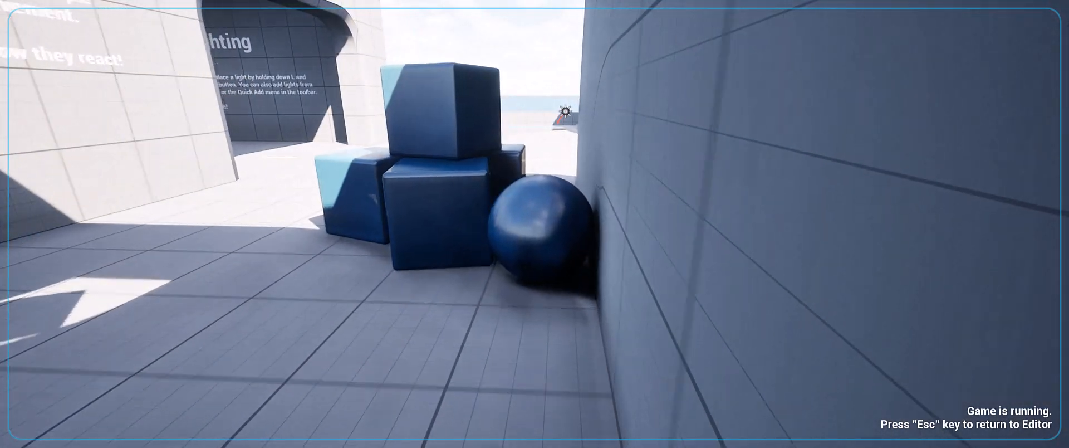
key(w)
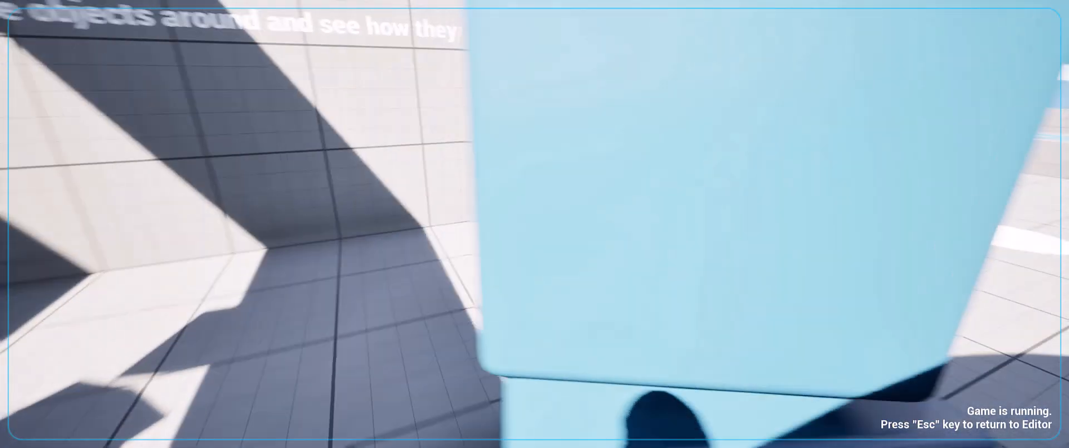
Push the blue ball away from the cubes, across the open floor and over the curved ledge.
key(w)
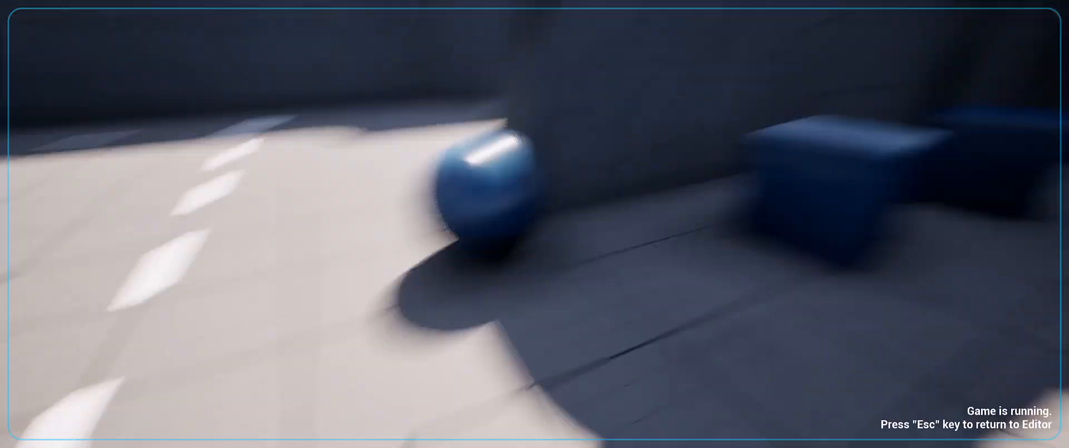
key(w)
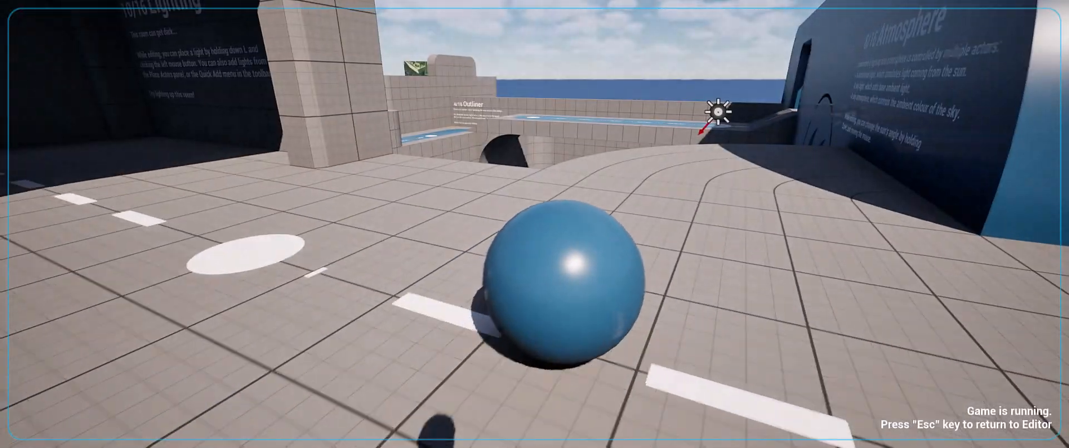
key(w)
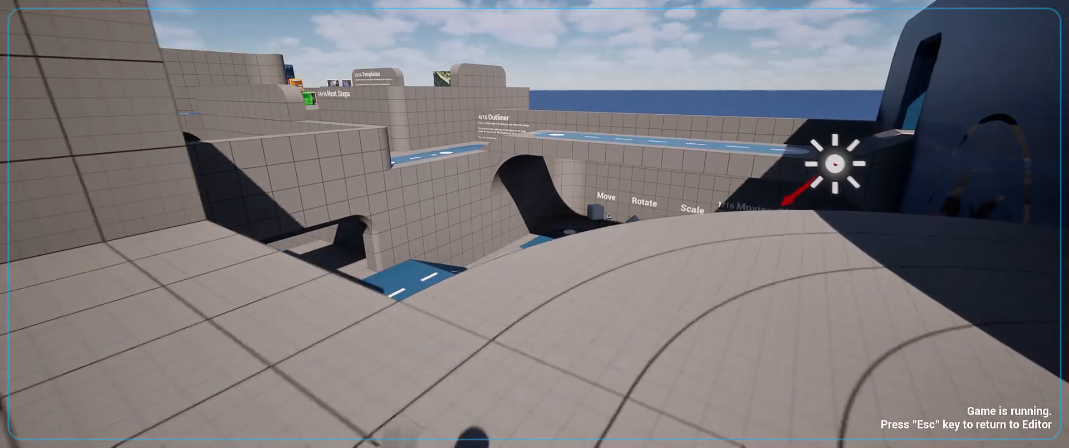
key(w)
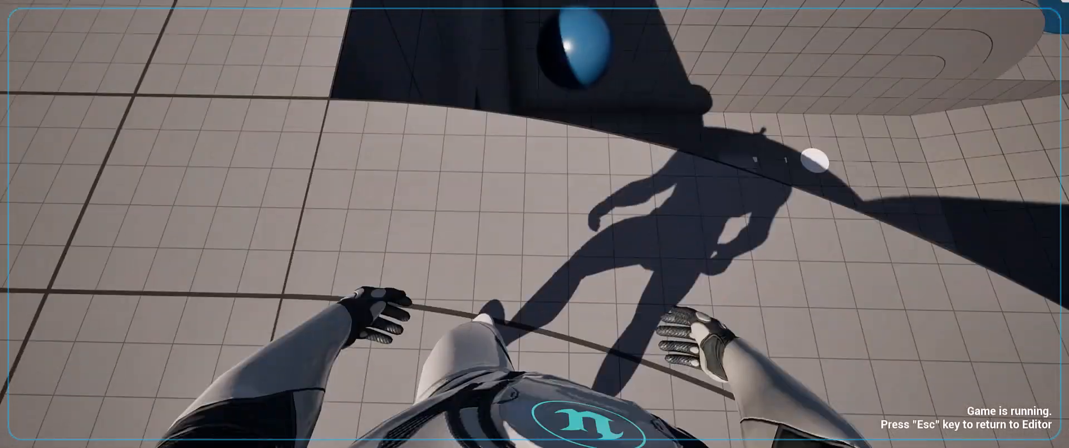
Walk into the dark room at the 10/16 Lighting station and read its instructions.
key(w)
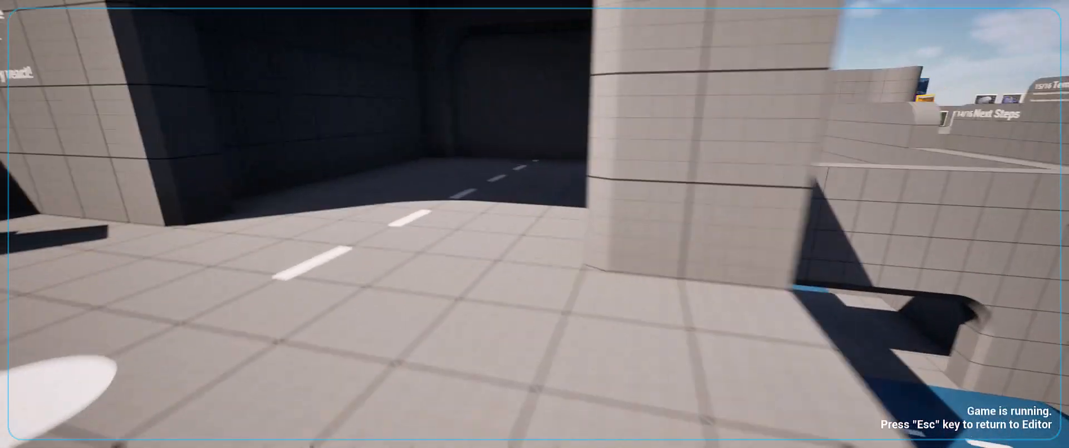
key(w)
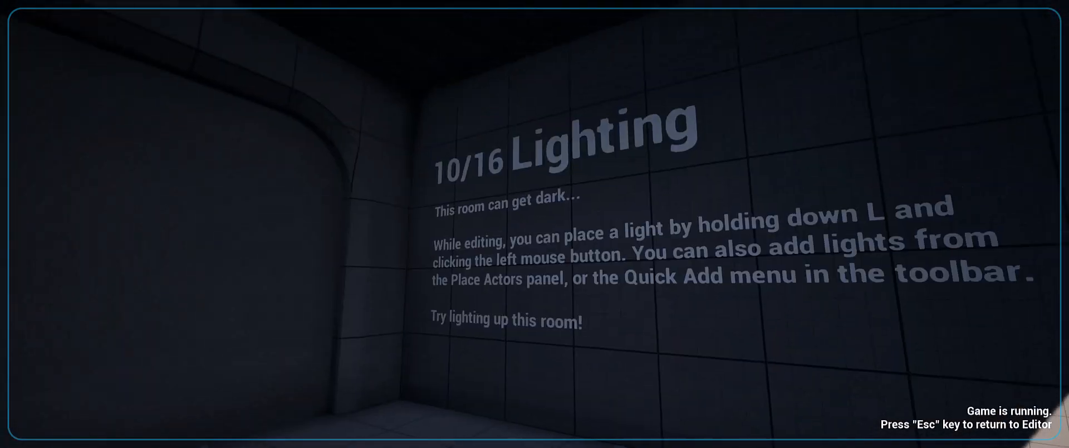
key(w)
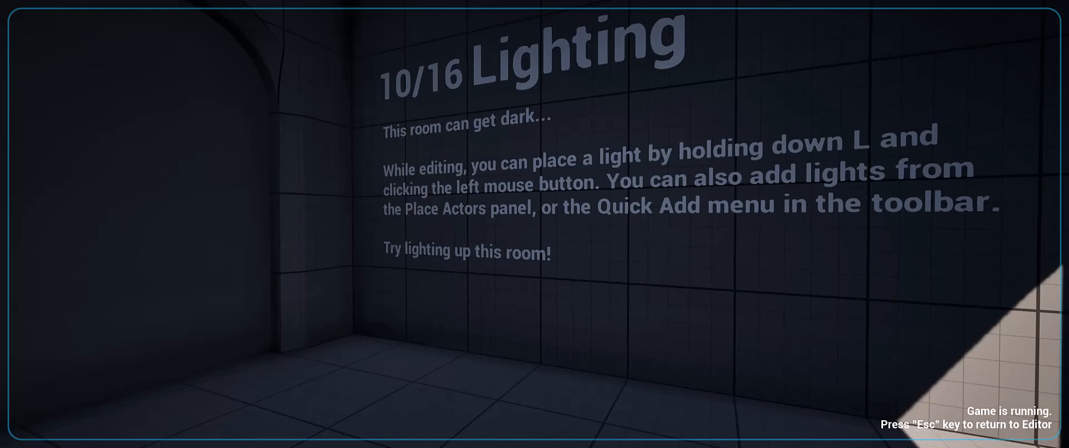
Stop the game and place five point lights: either side of the Lighting room's archway, on the floor beside it, and two on the text wall.
key(Escape)
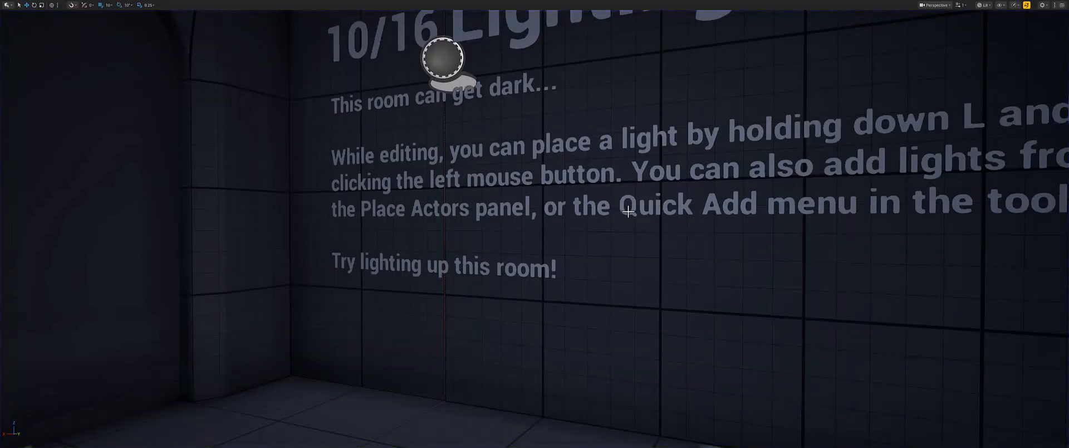
right_drag(628, 211, 532, 218)
key(s)
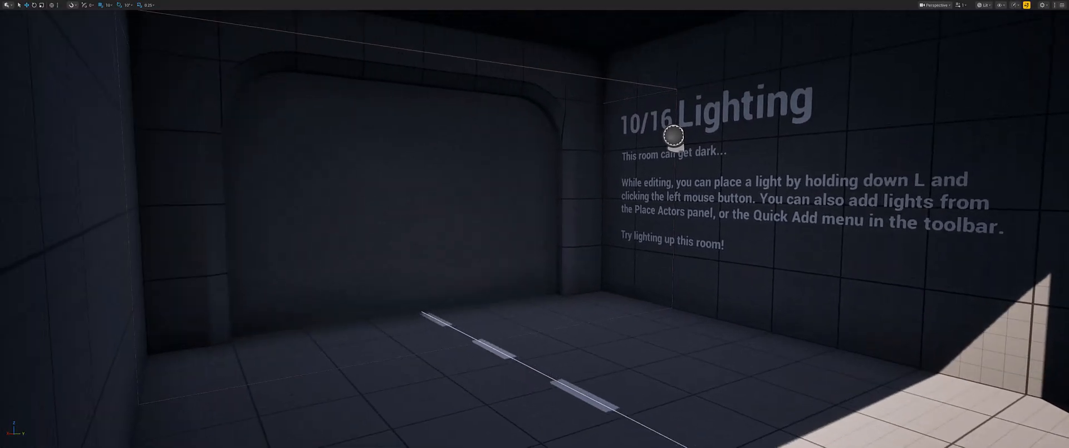
click(601, 215)
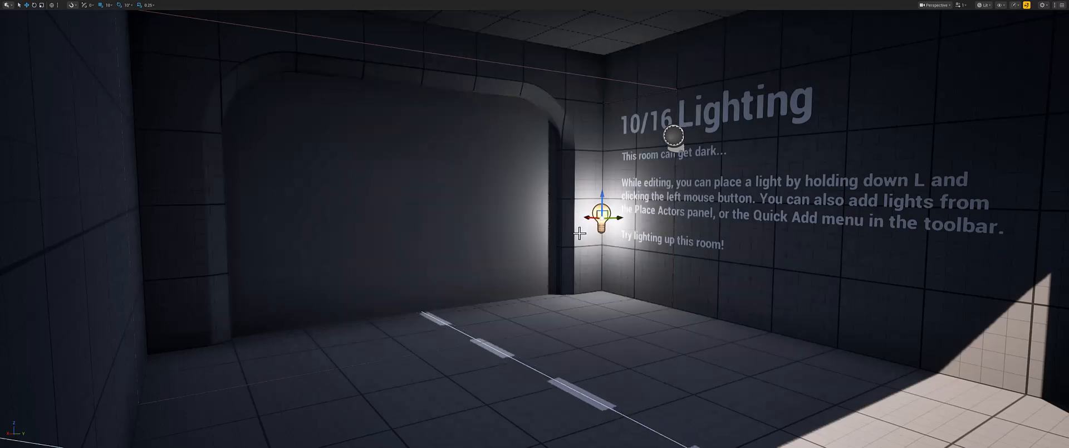
click(194, 92)
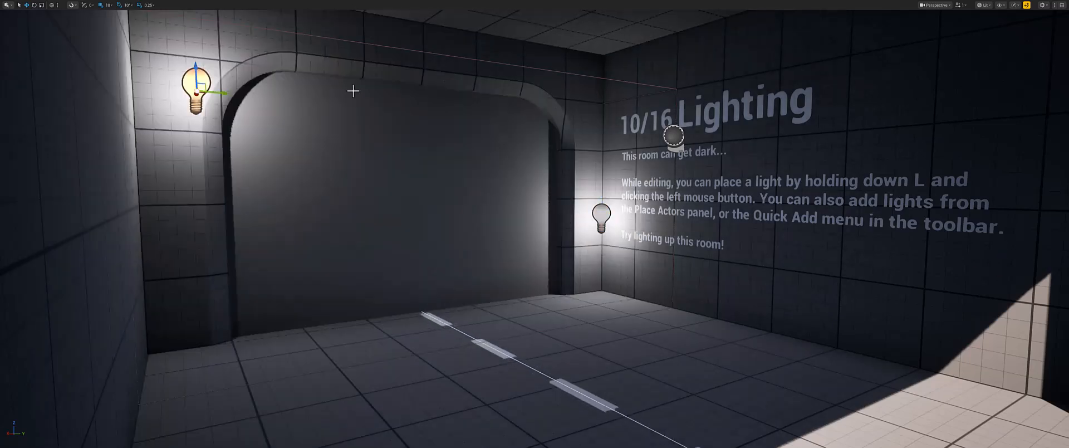
click(950, 91)
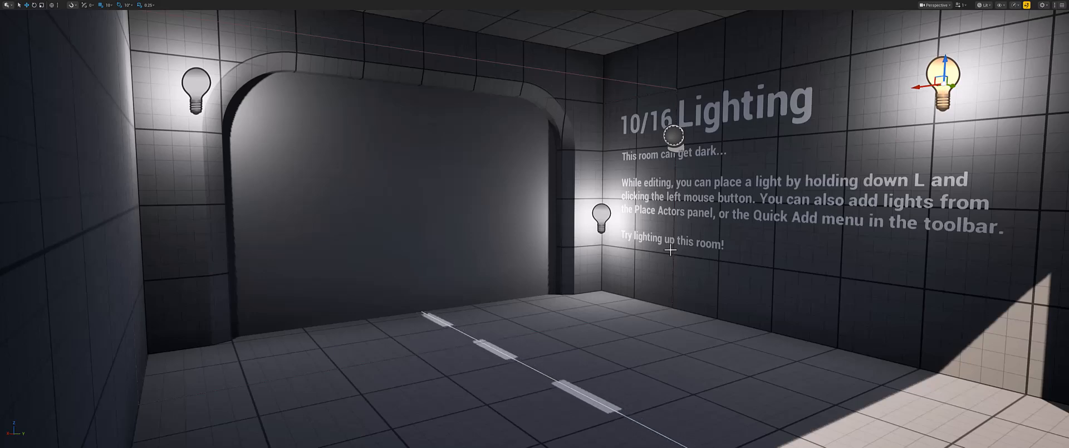
click(248, 338)
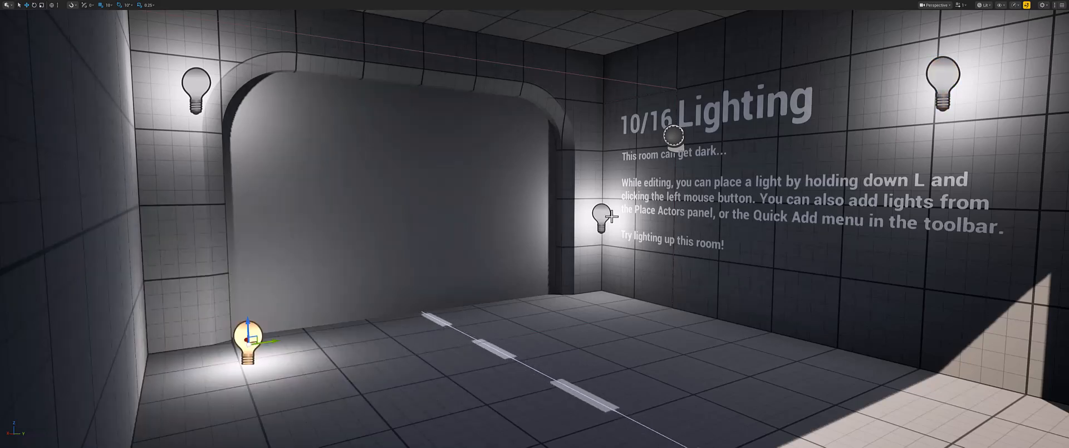
right_drag(651, 85, 676, 73)
click(595, 90)
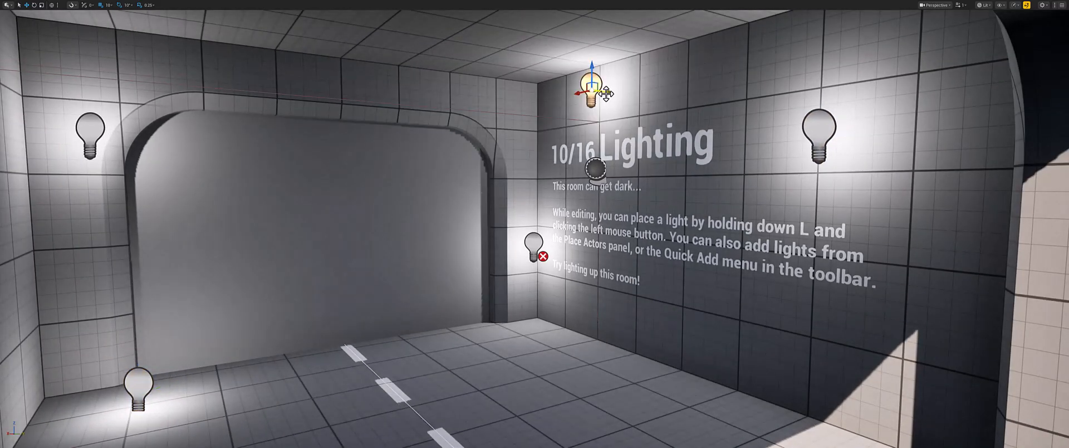
Back out of the Lighting room and examine the placed lights from outside its entrance.
key(s)
right_drag(594, 91, 545, 96)
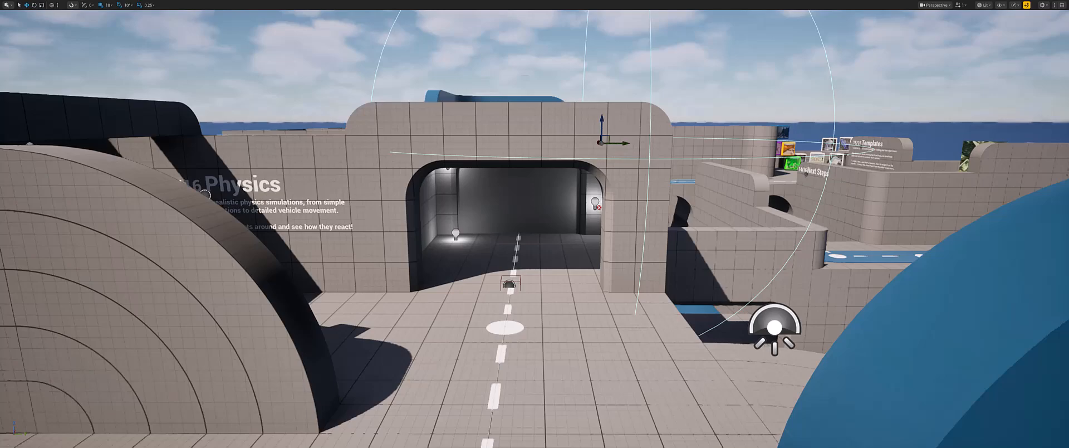
key(w)
right_drag(573, 253, 597, 258)
key(w)
key(s)
key(s)
key(w)
key(s)
key(a)
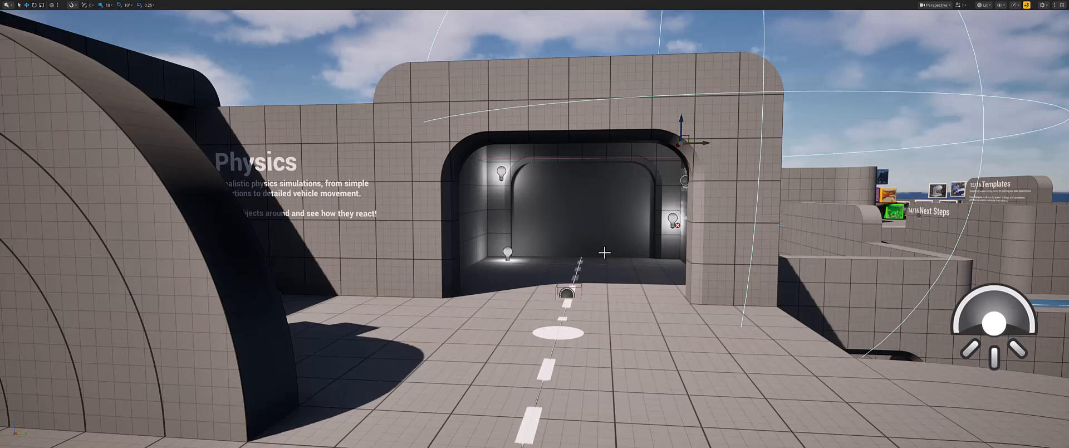
Fly back into the Lighting room and inspect the light falling on its walls, ceiling and floor.
right_drag(604, 252, 589, 256)
key(w)
key(d)
key(a)
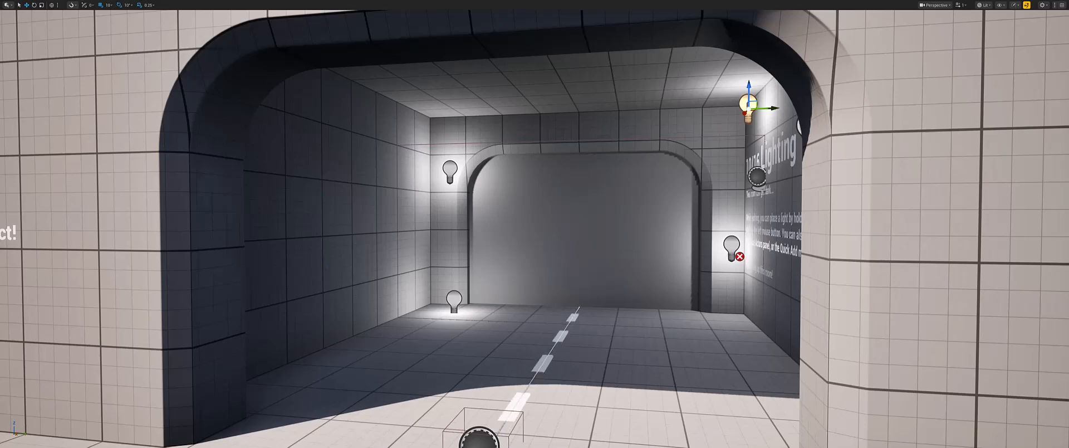
key(w)
right_drag(606, 253, 624, 255)
key(s)
key(w)
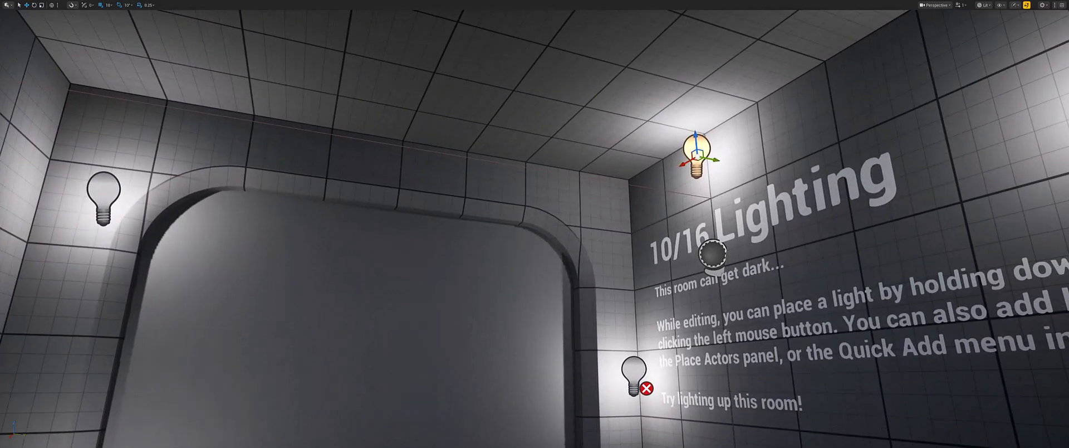
key(s)
right_drag(623, 254, 584, 306)
key(e)
key(w)
key(s)
key(w)
key(w)
key(s)
mouse_move(599, 244)
right_down()
mouse_move(612, 244)
mouse_move(599, 244)
right_up()
Play the level from the lit room and walk over to the 11/16 Animation station.
key(w)
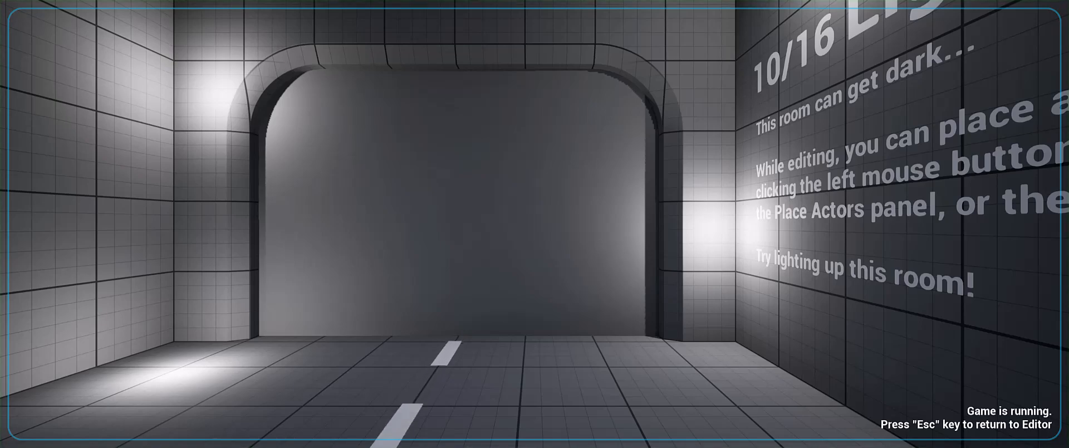
key(w)
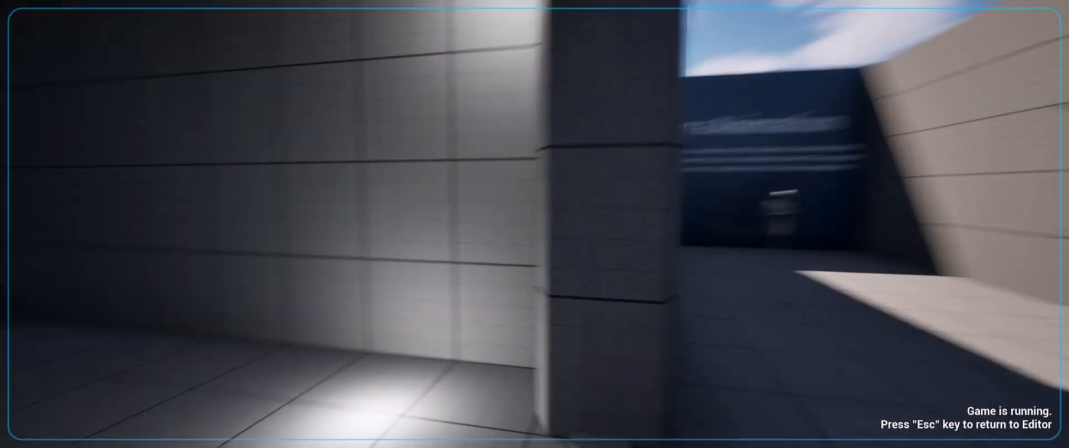
key(w)
key(a)
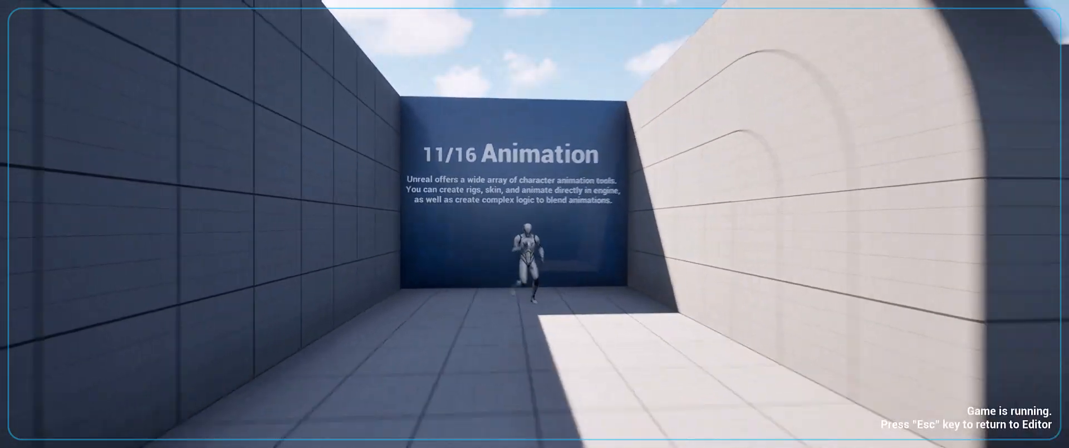
Walk from the Animation station to the 13/16 Blueprint station and read its text.
key(d)
key(w)
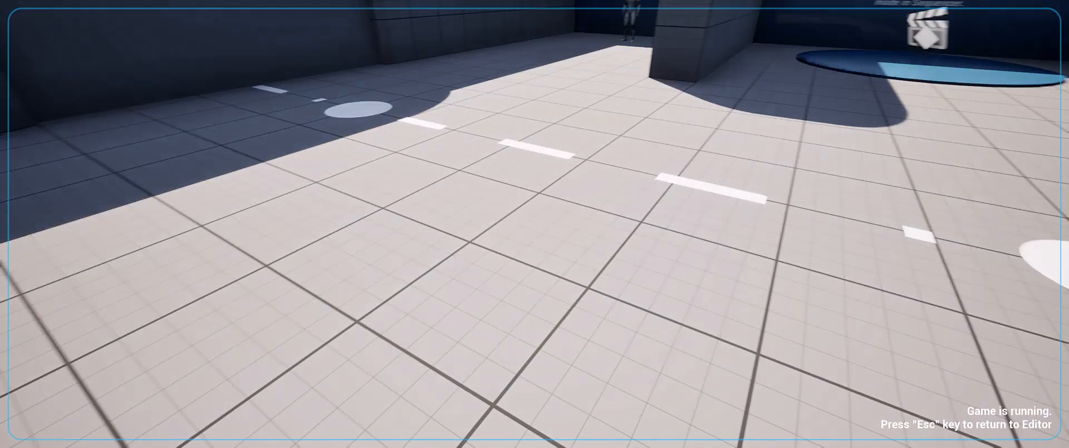
key(w)
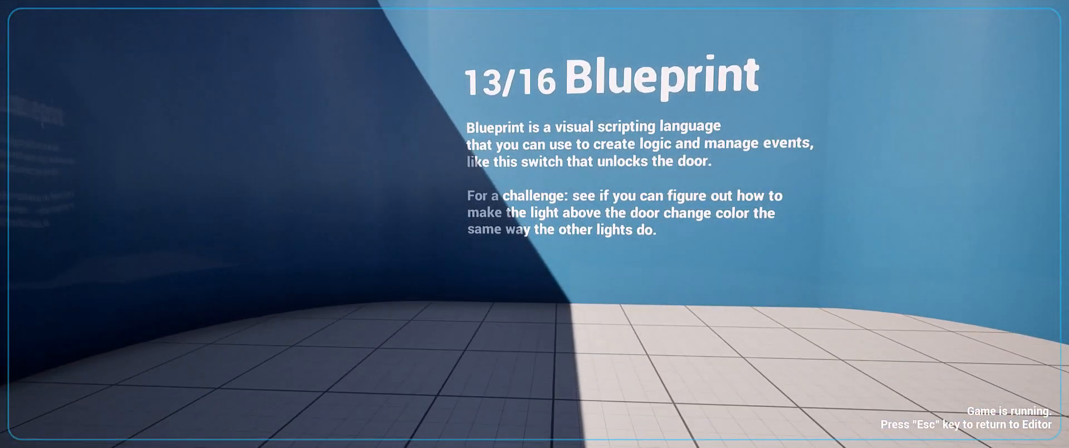
Step on and off the Blueprint station's floor switch repeatedly to test how it opens and closes the door.
key(s)
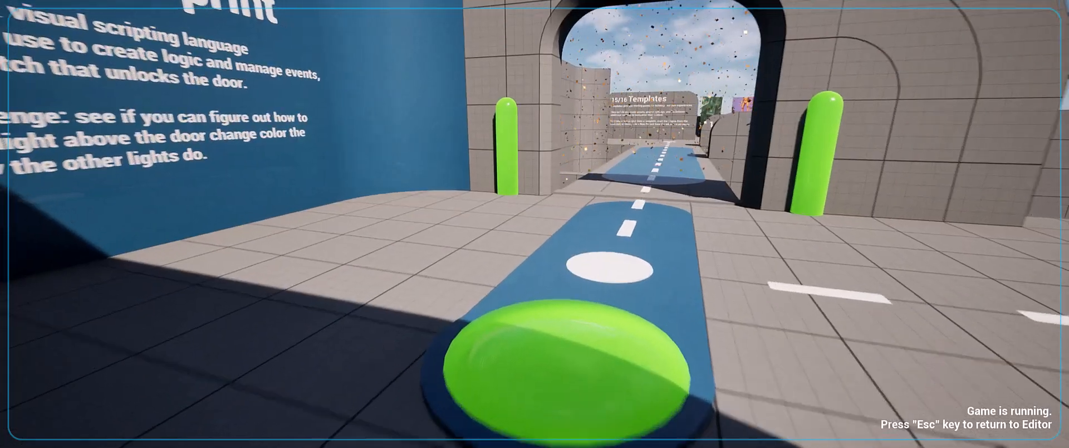
key(w)
key(s)
key(s)
key(w)
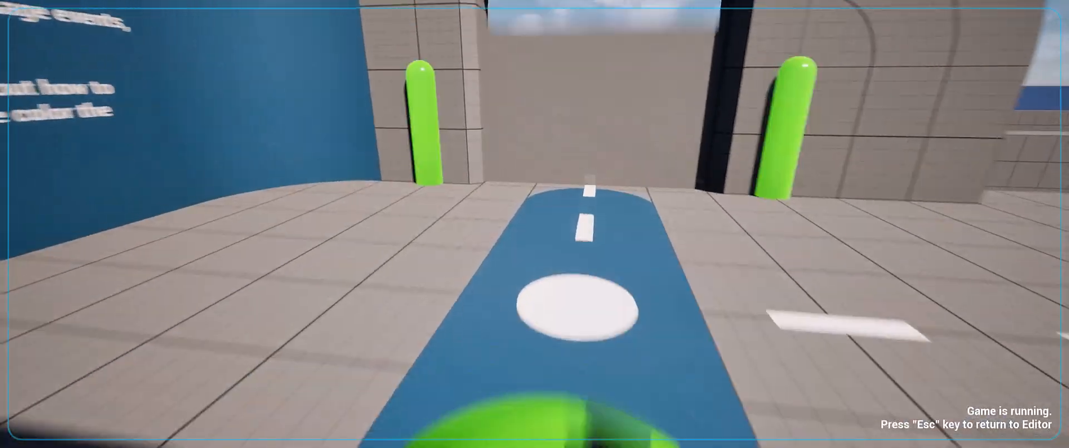
key(s)
key(s)
key(w)
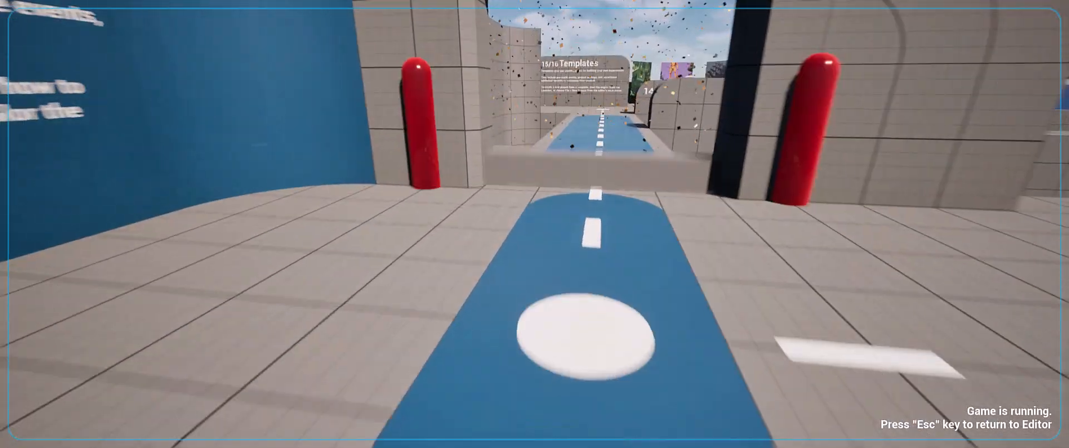
key(s)
key(w)
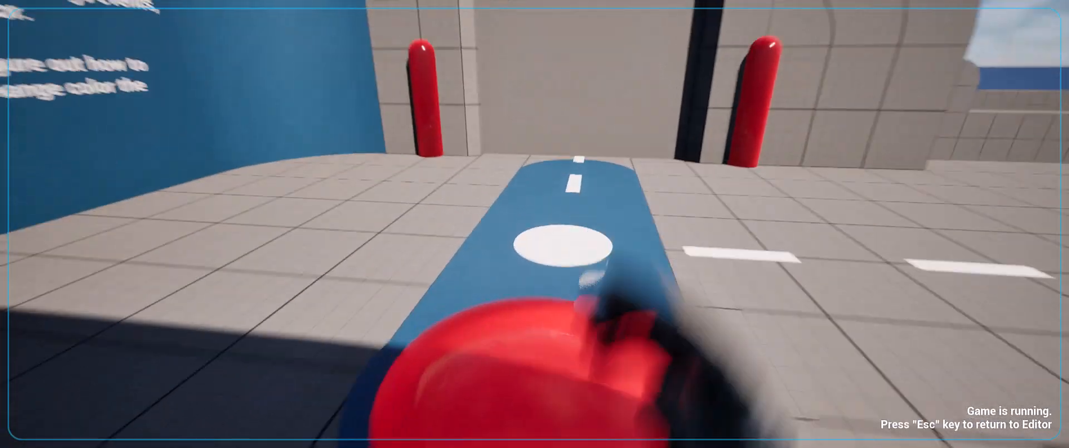
key(s)
key(s)
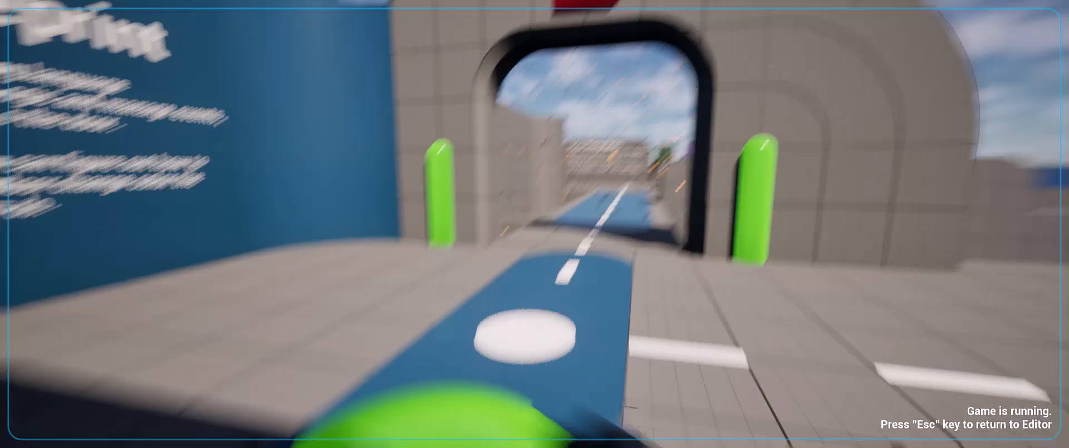
key(w)
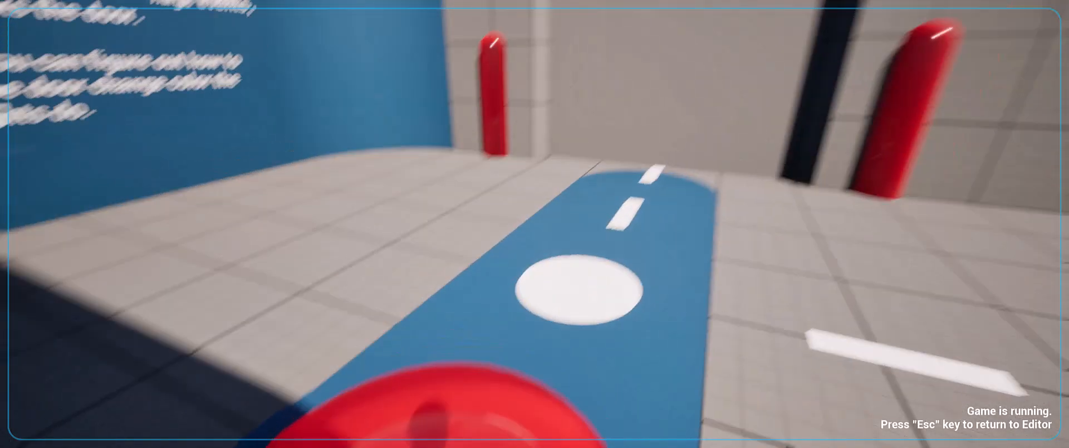
key(s)
key(w)
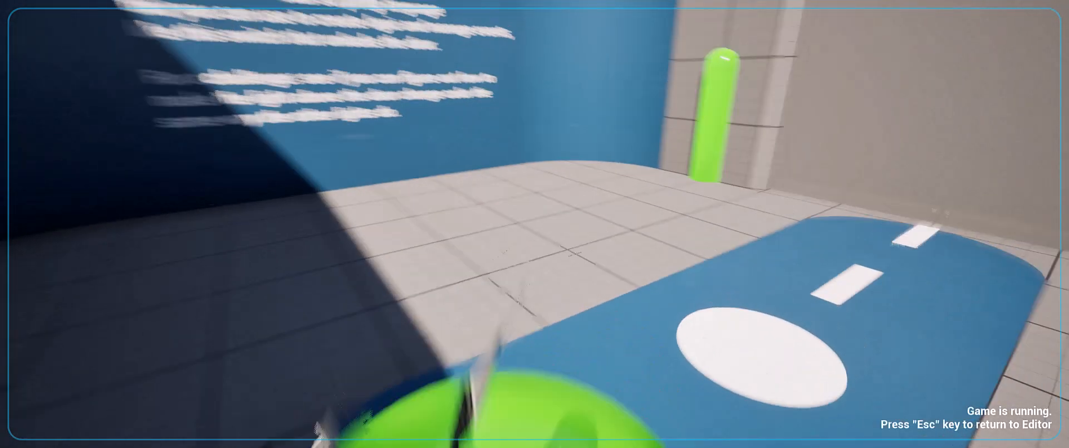
Walk through the unlocked door past 14/16 Next Steps to the 15/16 Templates blocks and the City Sample display.
key(w)
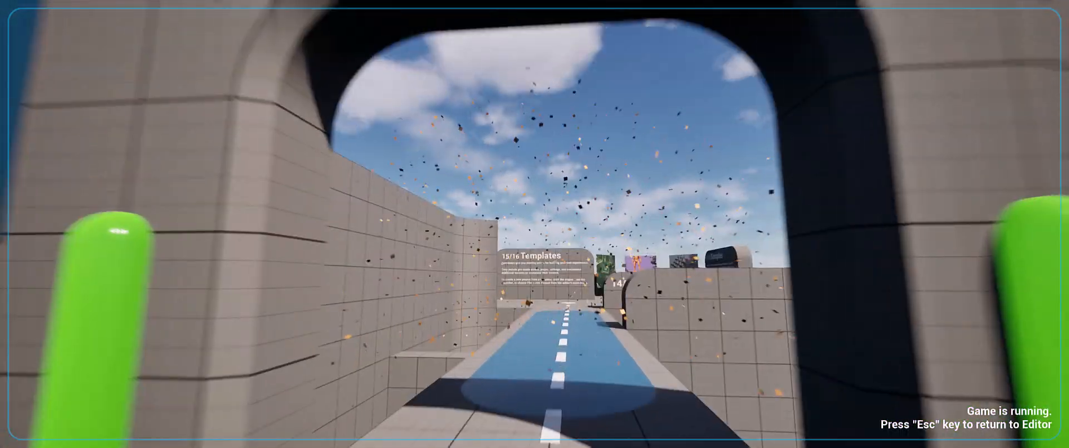
key(w)
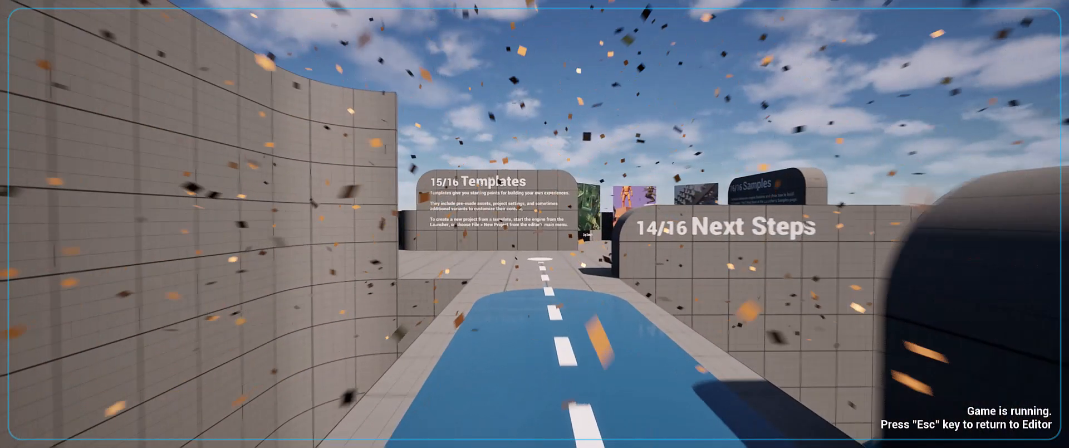
key(w)
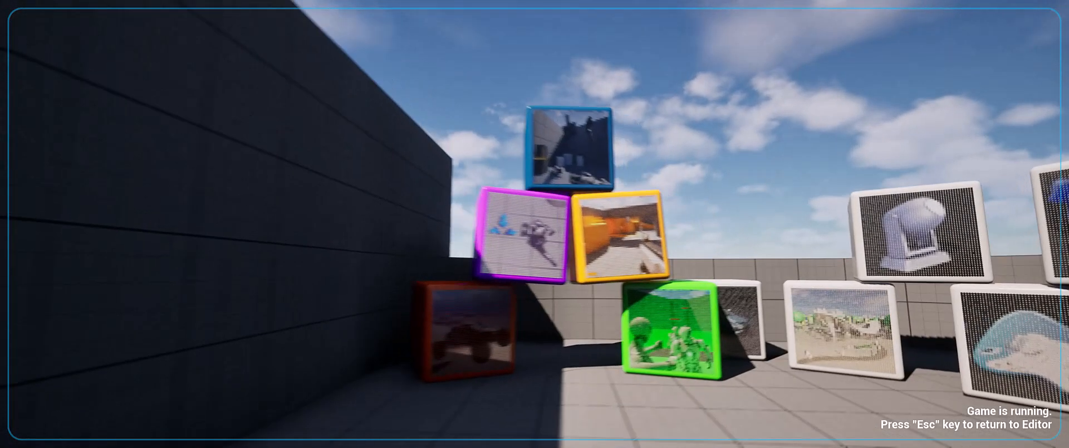
key(w)
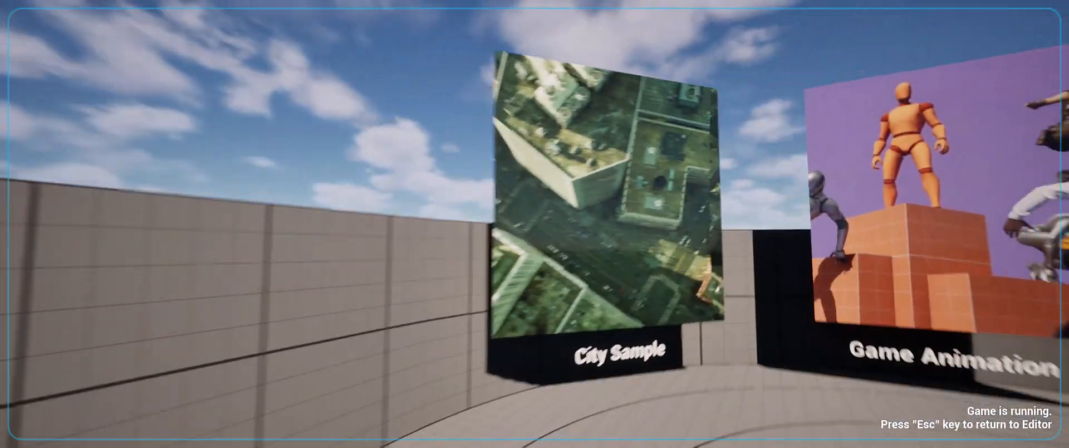
key(w)
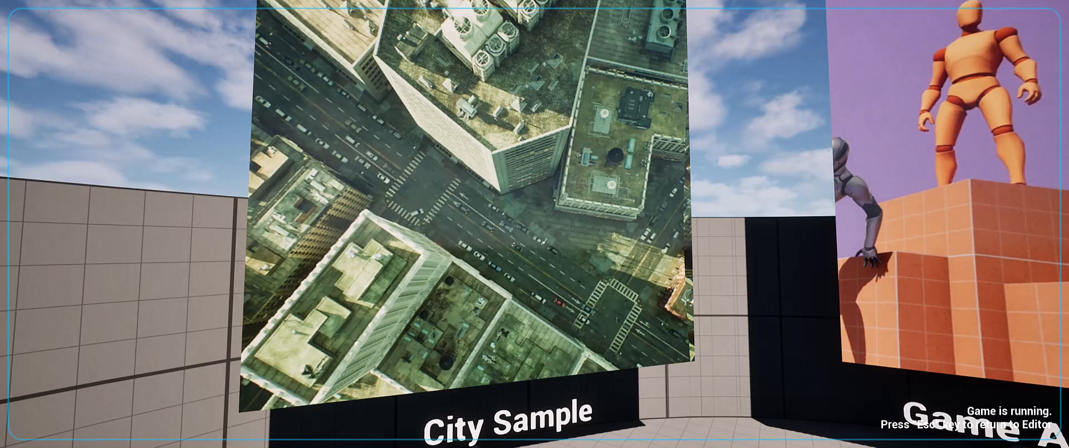
Examine the City Sample and Game Animation Sample displays from different distances and angles.
key(s)
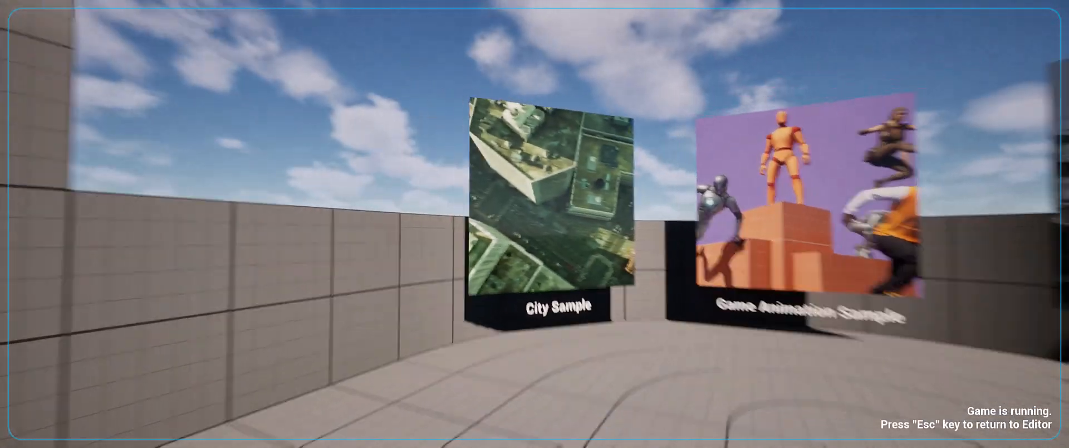
key(s)
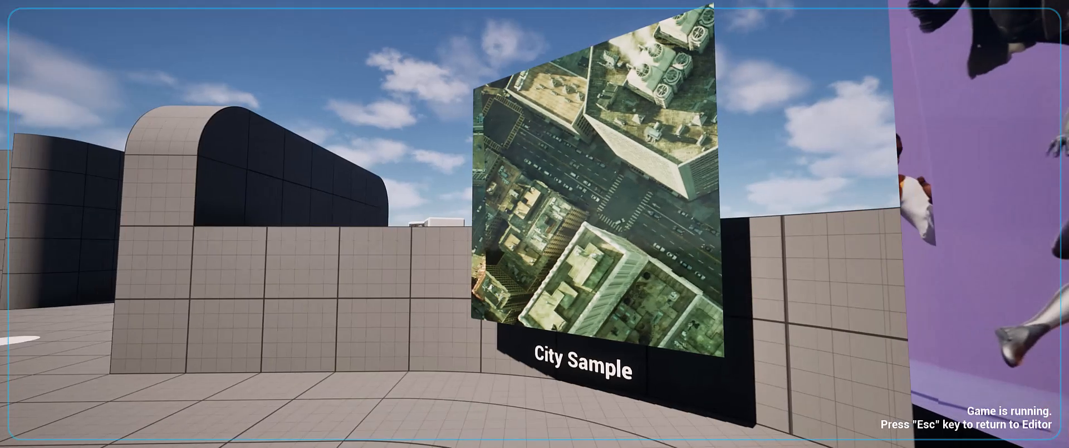
key(w)
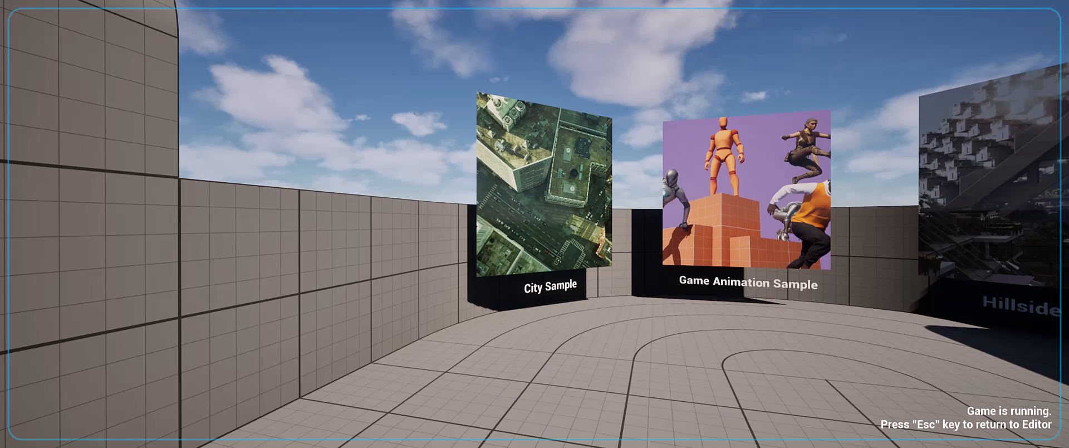
key(w)
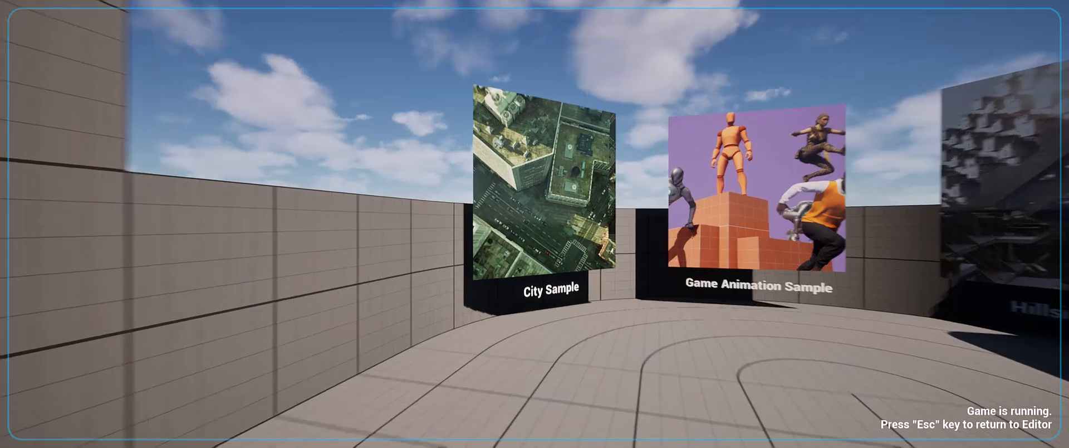
key(a)
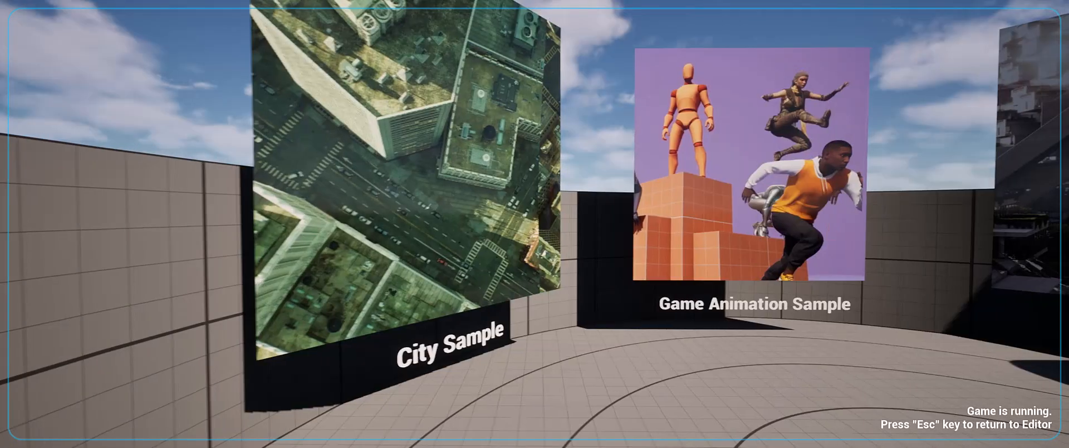
key(d)
key(a)
key(a)
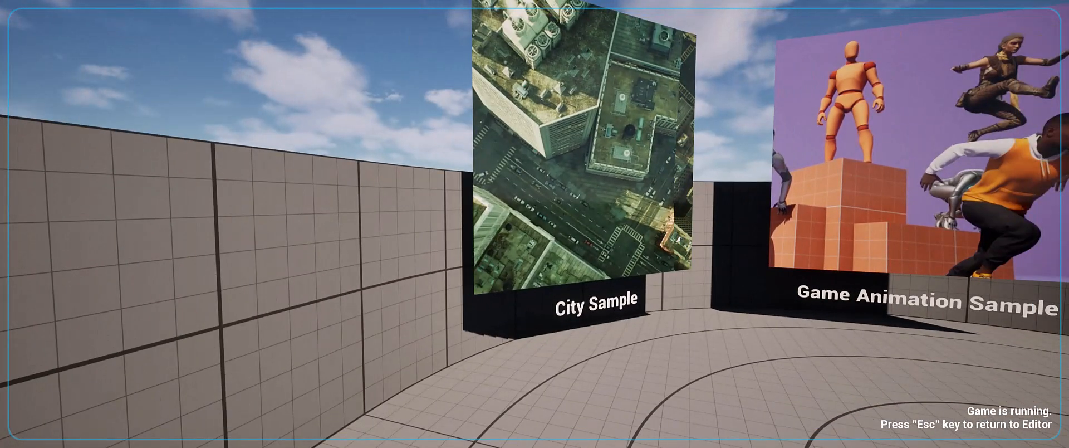
key(a)
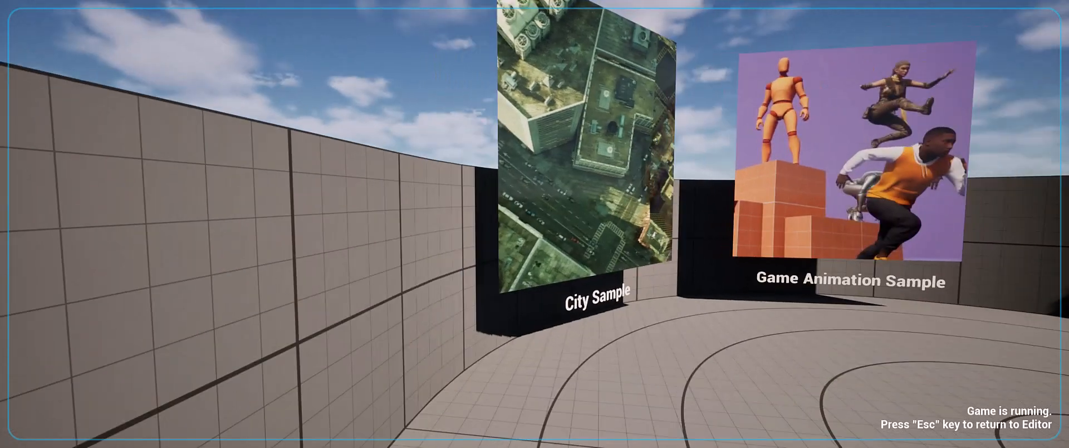
key(d)
key(a)
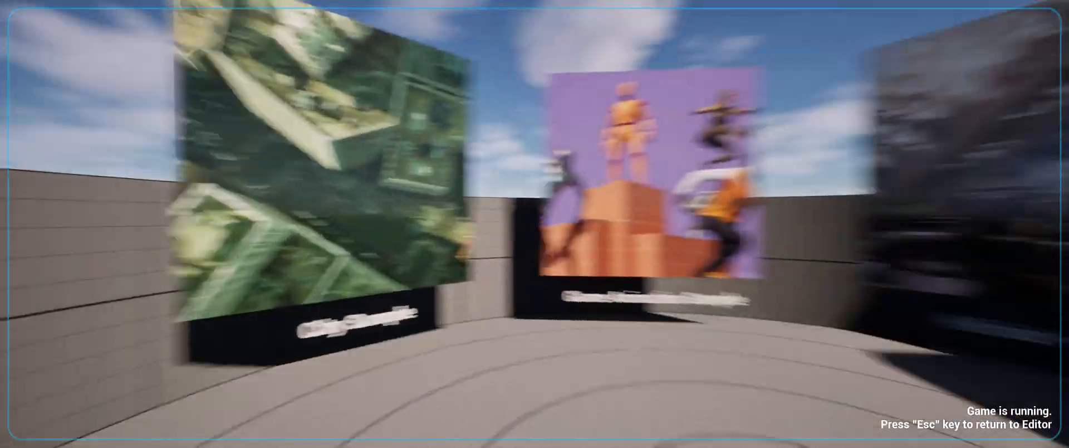
Walk past the Game Animation Sample and Hillside Sample displays and the 16/16 Samples wall to the Stack O Bot display.
key(w)
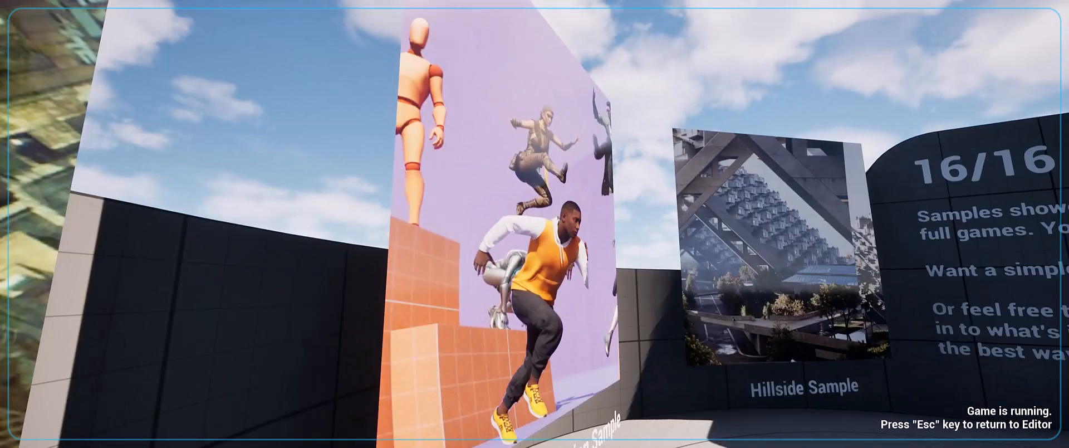
key(d)
key(w)
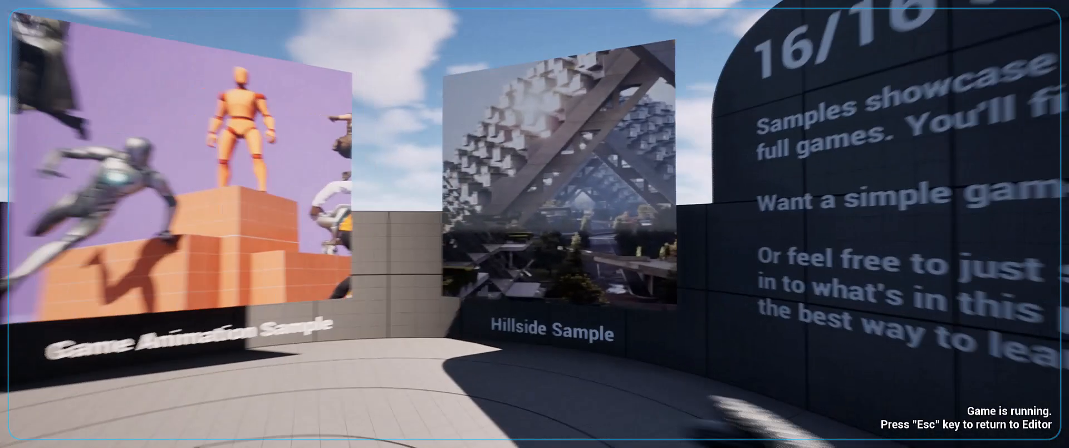
key(w)
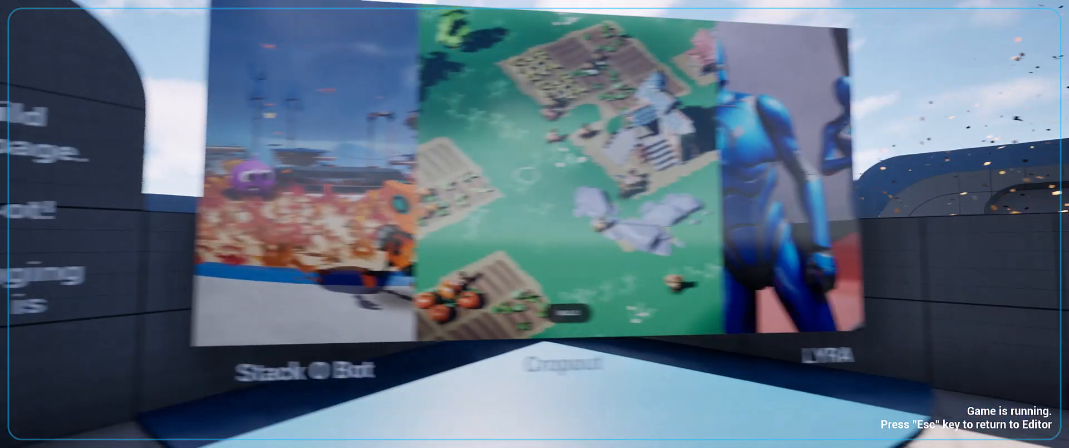
Examine the Stack O Bot, Cropout and LYRA sample displays beside the 16/16 wall.
key(d)
key(a)
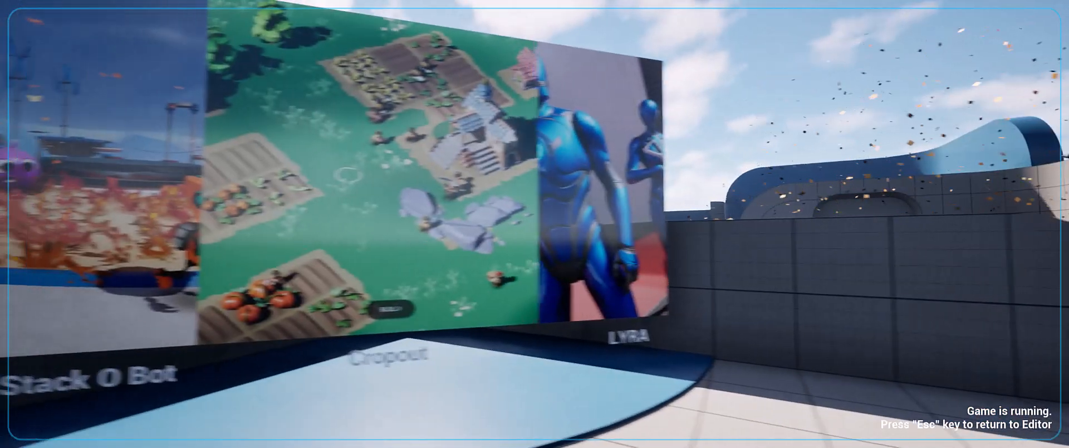
key(d)
key(d)
key(a)
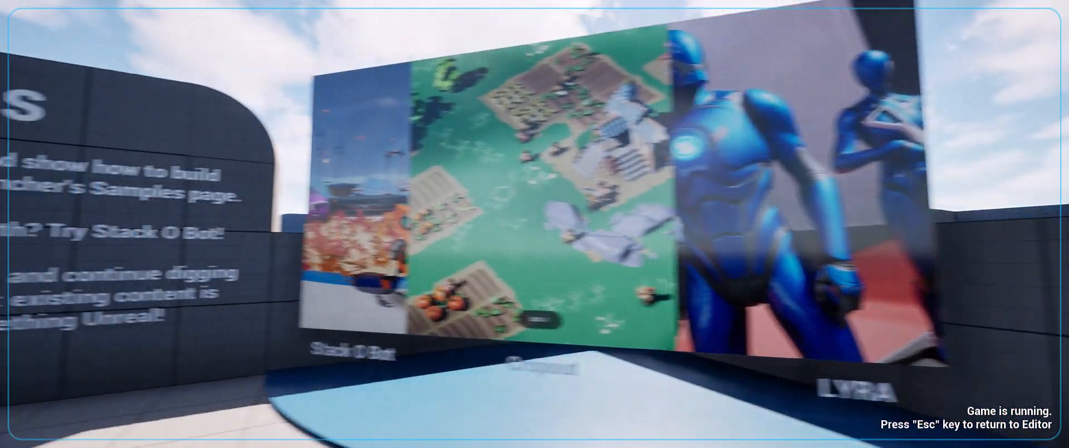
key(d)
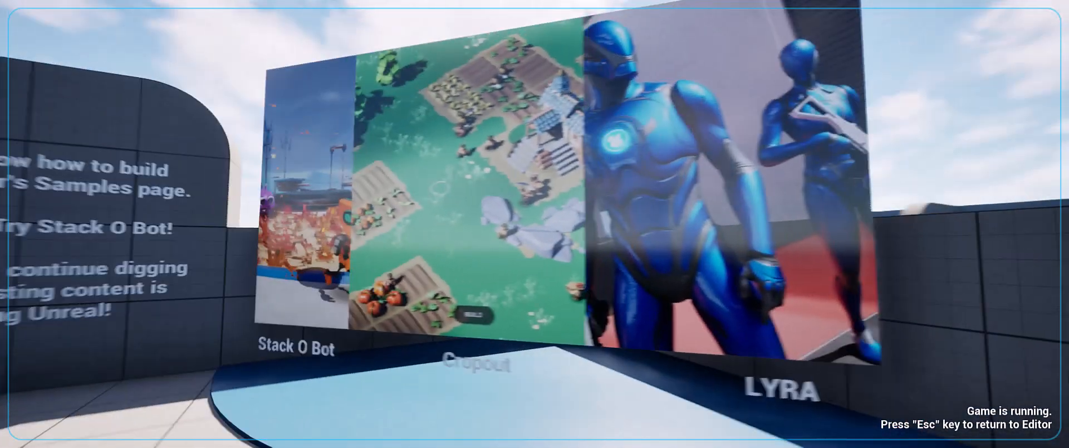
key(s)
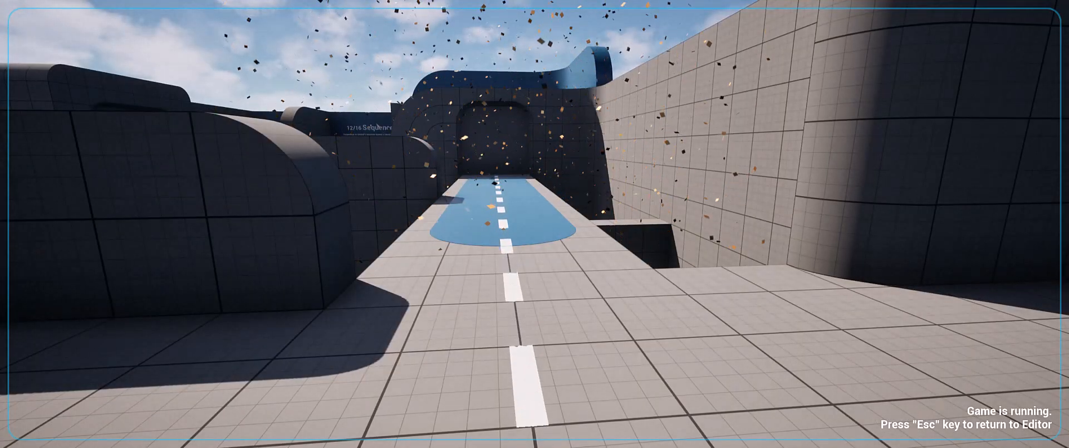
Leave the samples area along the blue walkway, drop off its edge and walk to the Content Drawer station's steps.
key(w)
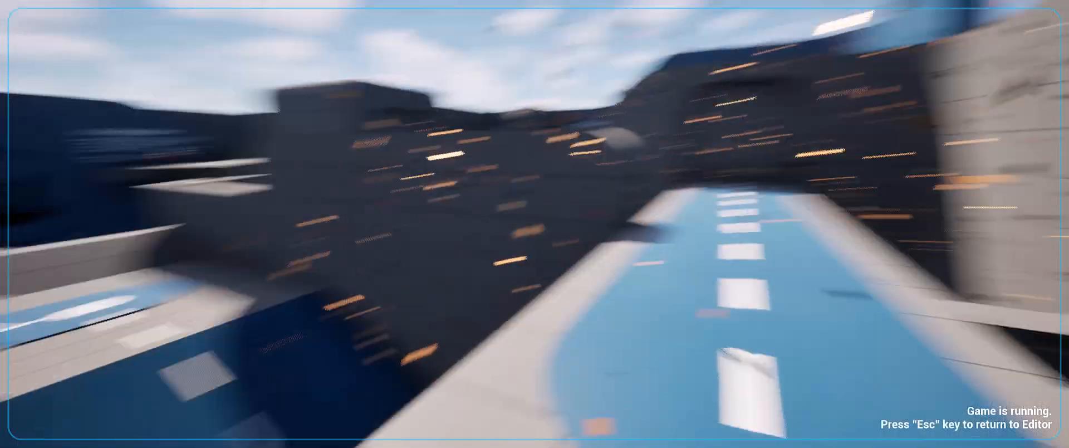
key(w)
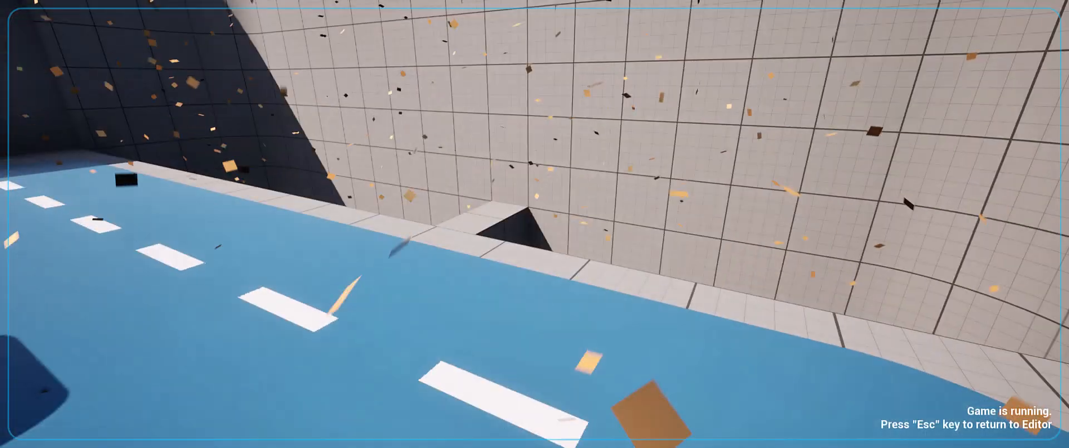
key(w)
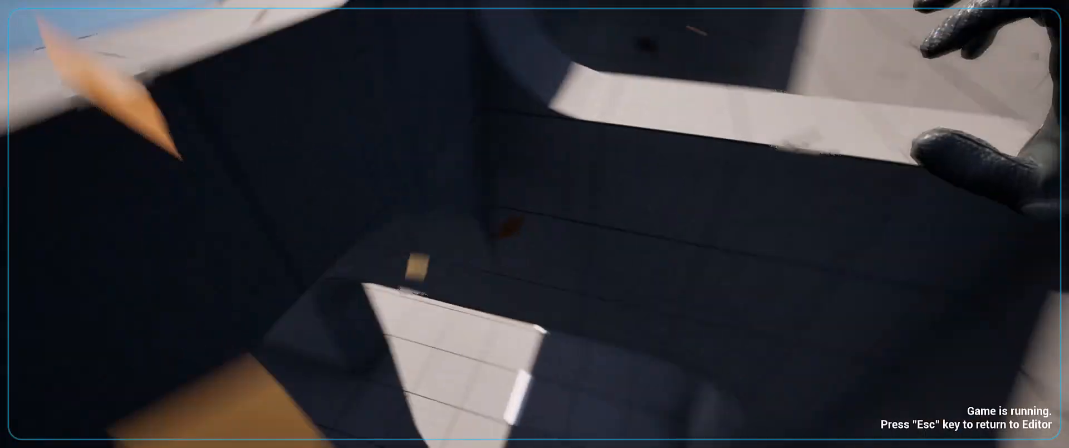
key(w)
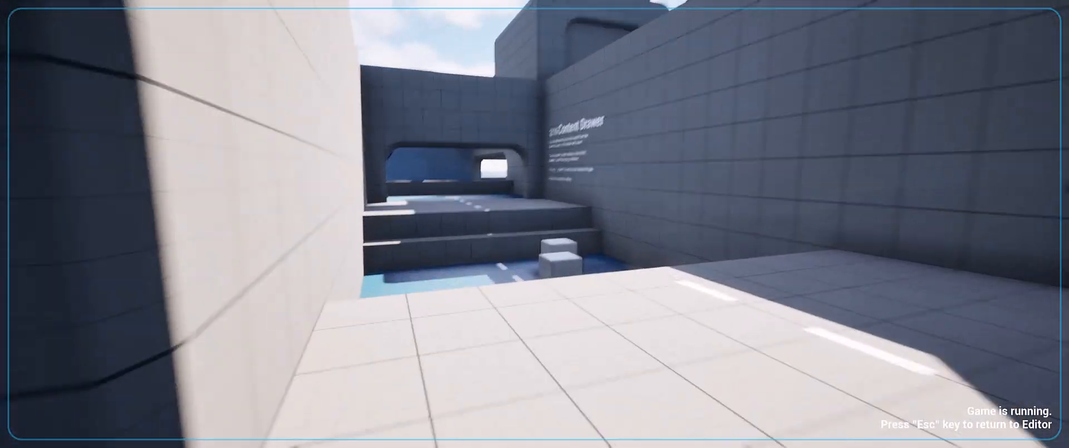
key(w)
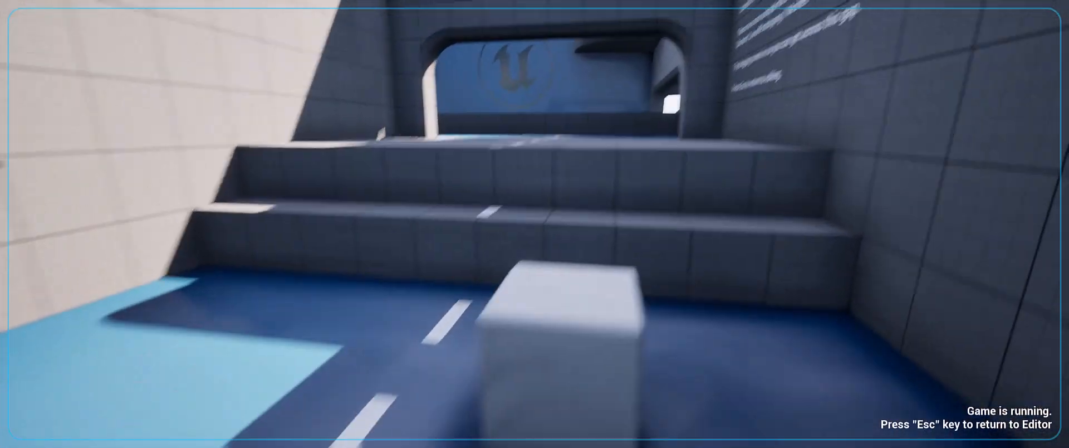
Climb the Content Drawer station's steps and go through the archway to the ledge overlooking 1/16 Moving Objects.
key(ctrl+space)
key(w)
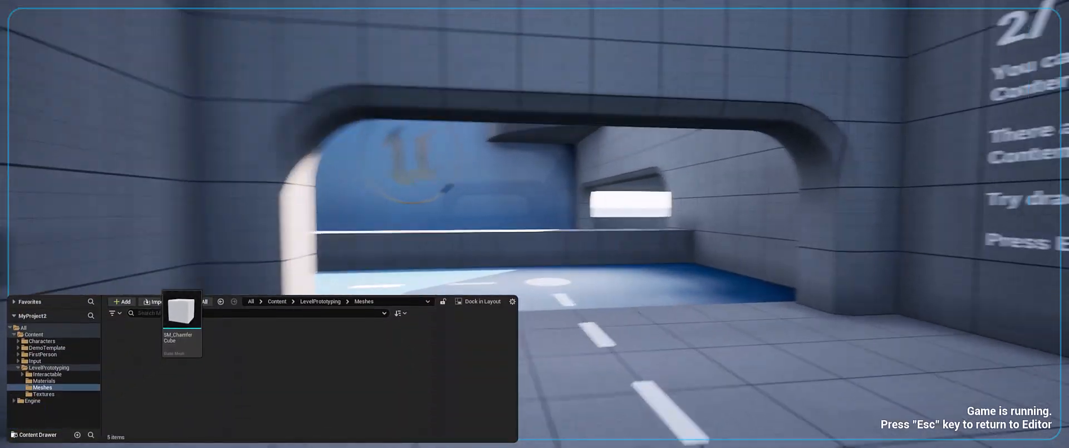
key(ctrl+space)
key(w)
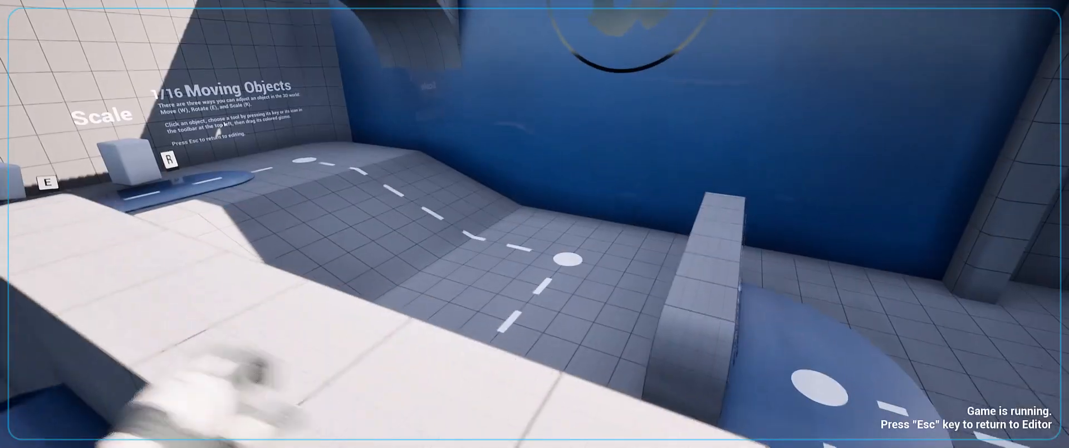
Jump down from the ledge, return to the round blue starting pad and face the game controls wall.
key(w)
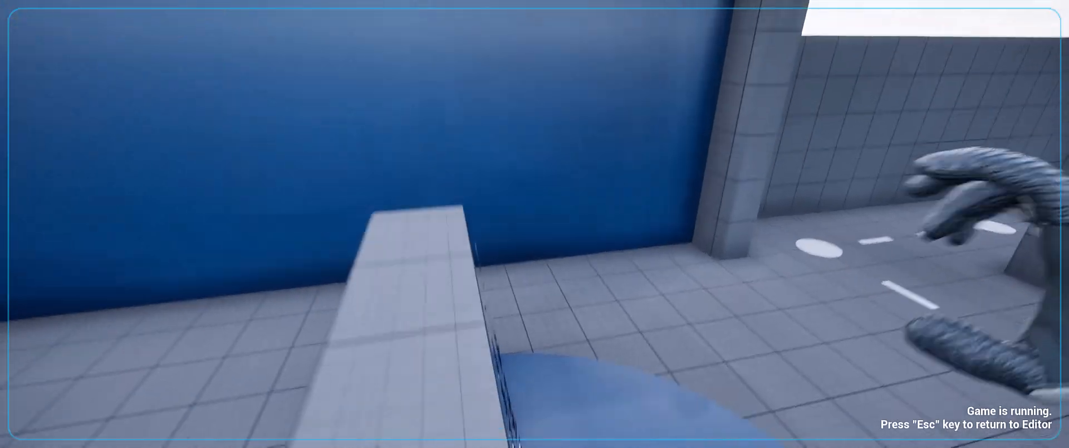
key(w)
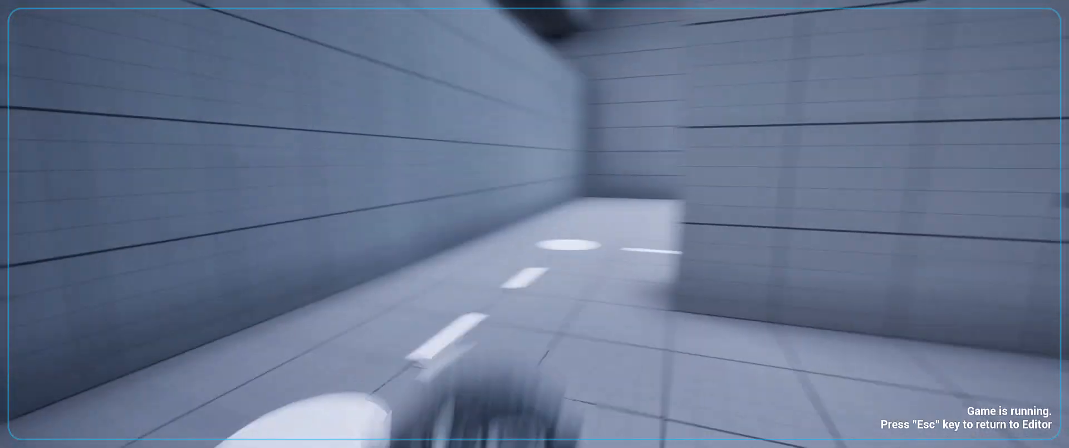
key(w)
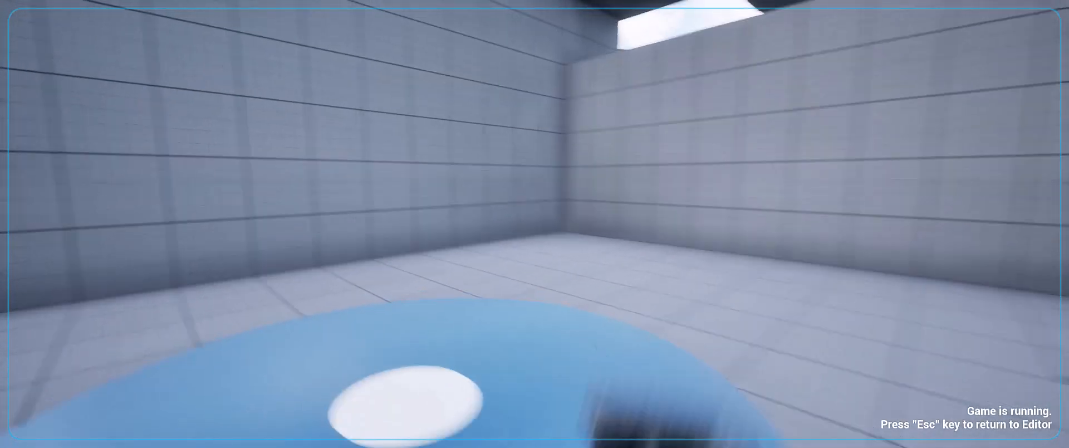
key(s)
key(d)
key(w)
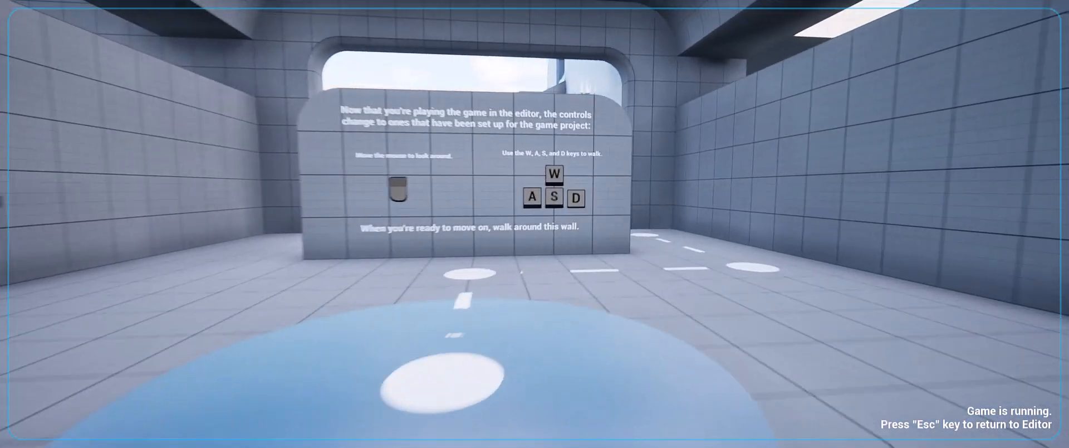
Read the W, A, S, D controls wall, and walk around it to the tutorial introduction wall.
key(w)
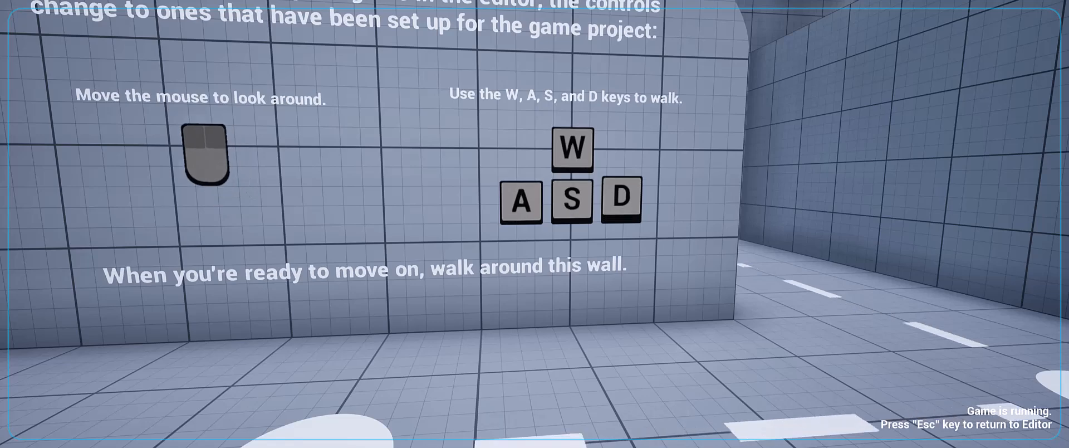
key(s)
key(a)
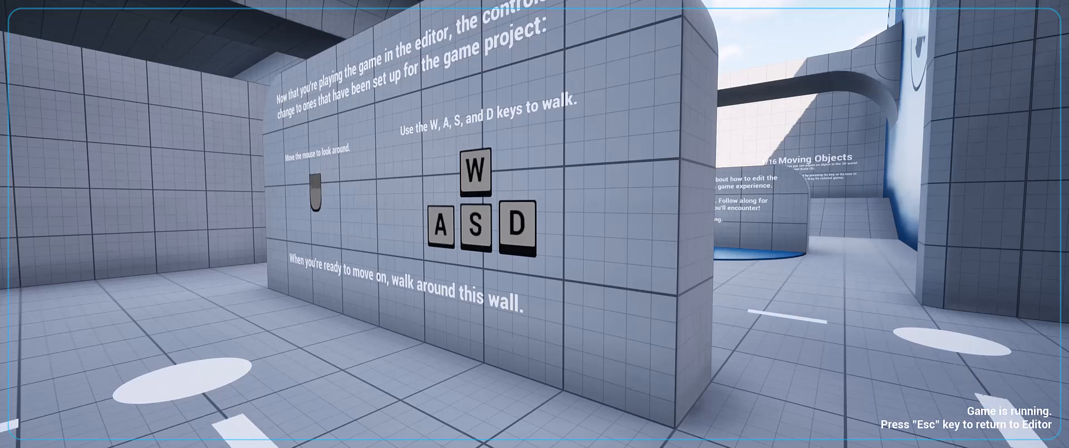
key(w)
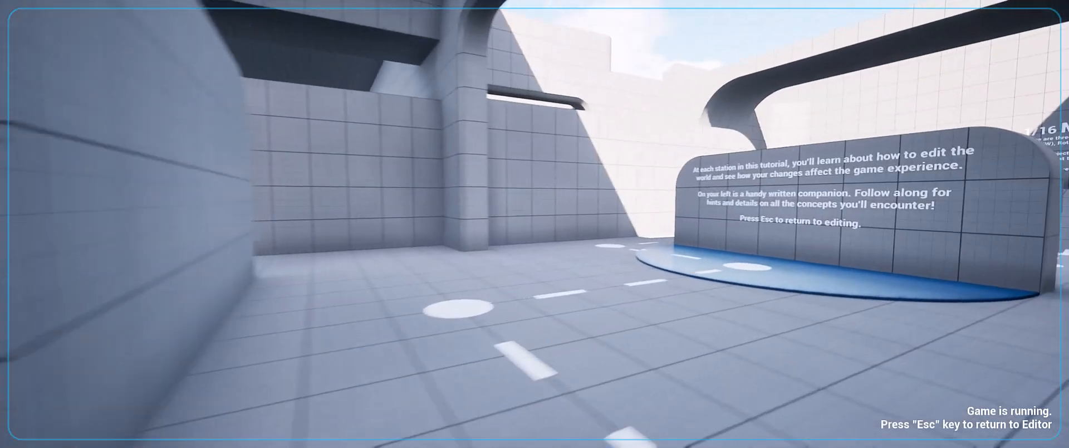
key(w)
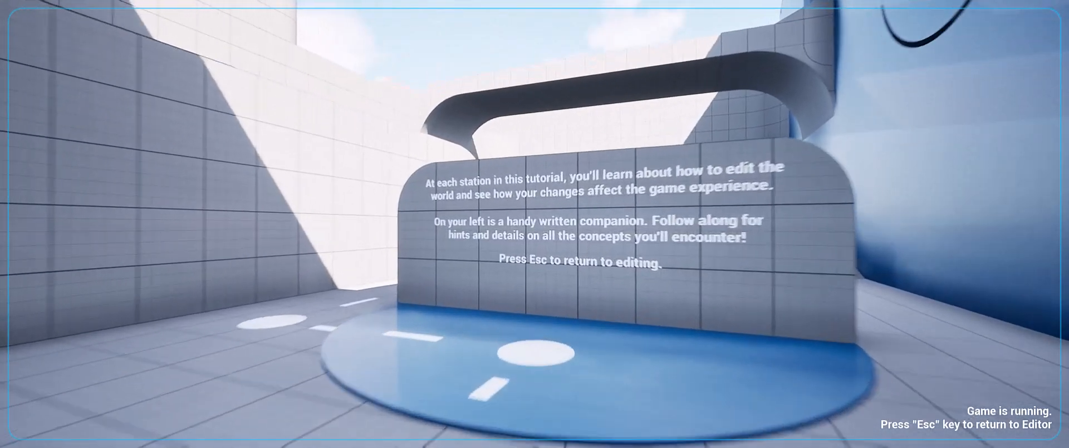
Walk up the ramp to the 1/16 Moving Objects station and inspect the Move, Rotate and Scale cubes.
key(w)
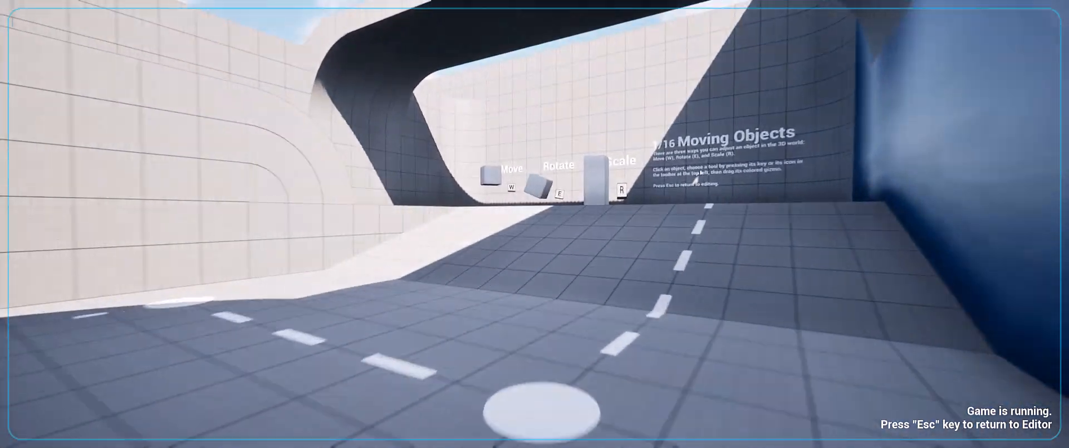
key(w)
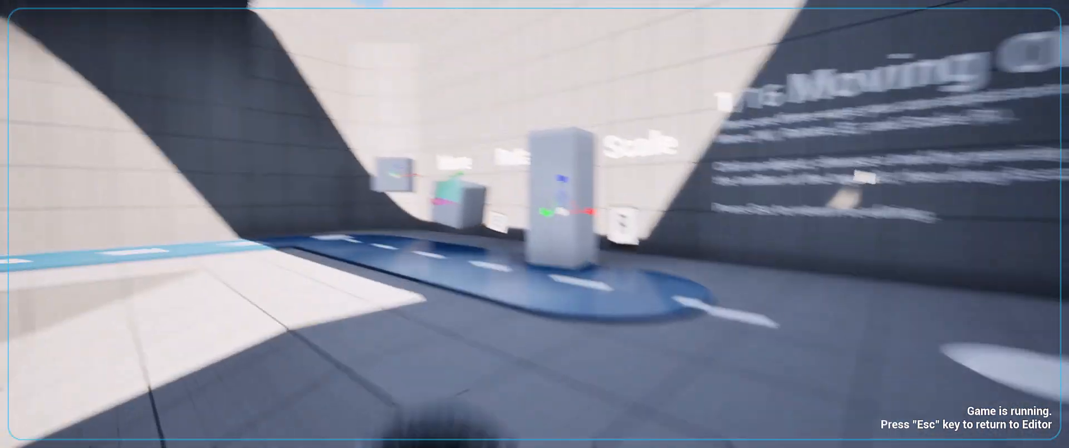
key(w)
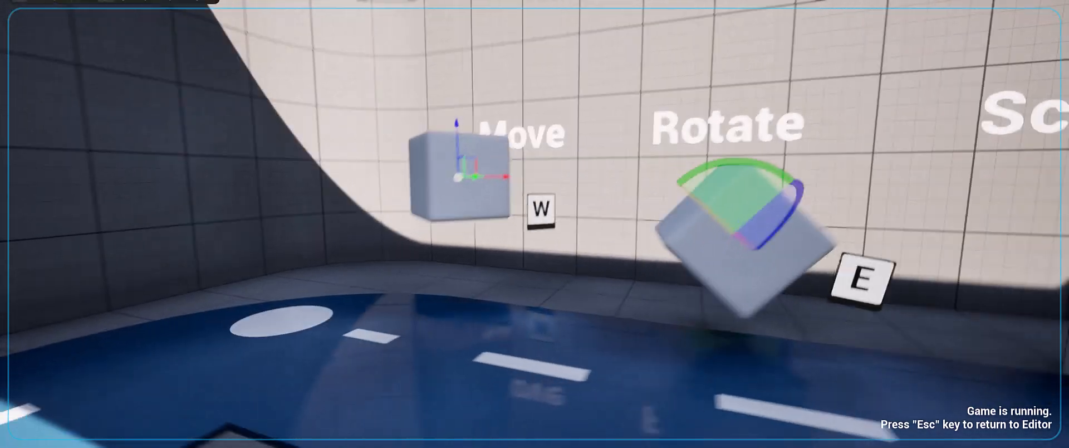
key(s)
key(w)
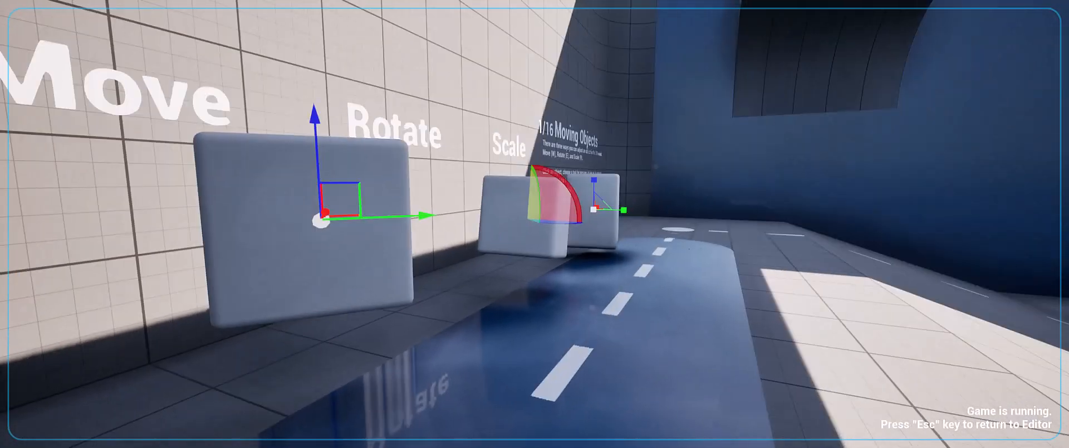